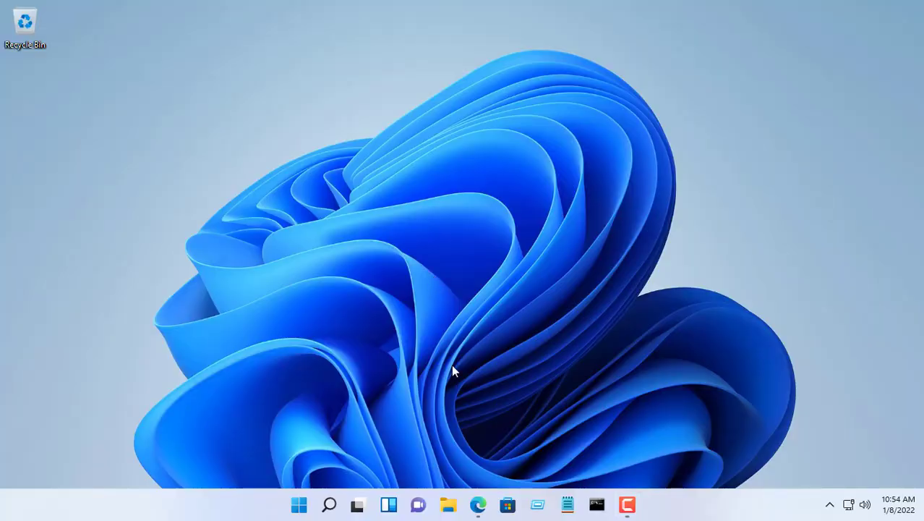
- Go to urbackup.org in Edge and download the UrBackup Server installer
{"action": "left_click", "coordinate": [477, 504]}
{"action": "left_click", "coordinate": [280, 34]}
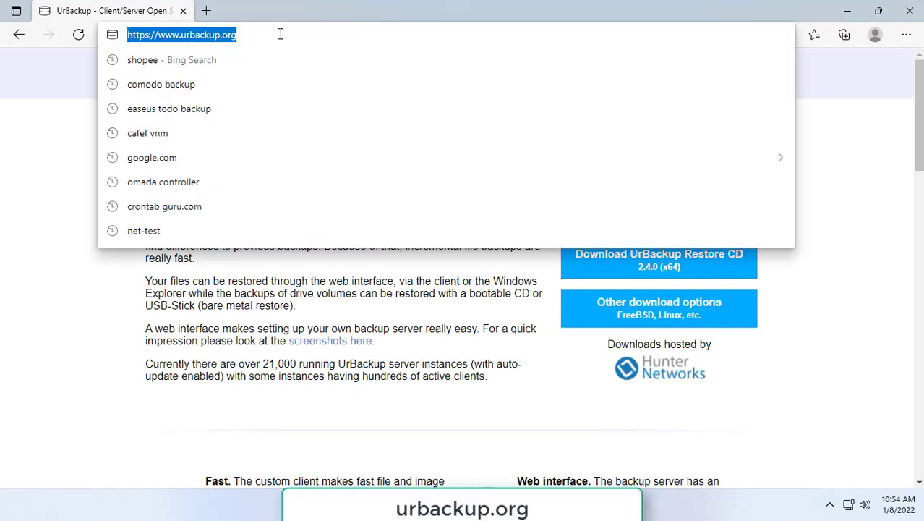
{"action": "left_click", "coordinate": [280, 34]}
{"action": "left_click_drag", "start_coordinate": [282, 34], "coordinate": [186, 41]}
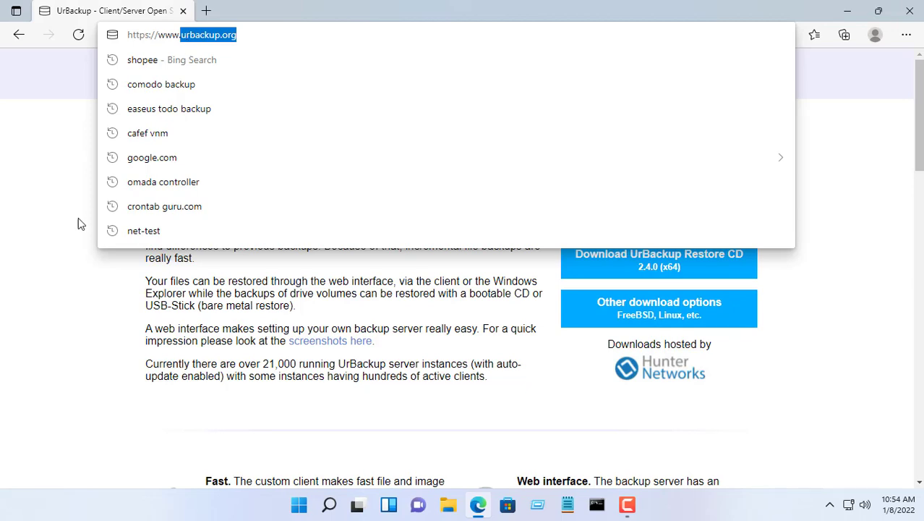
{"action": "left_click", "coordinate": [85, 273]}
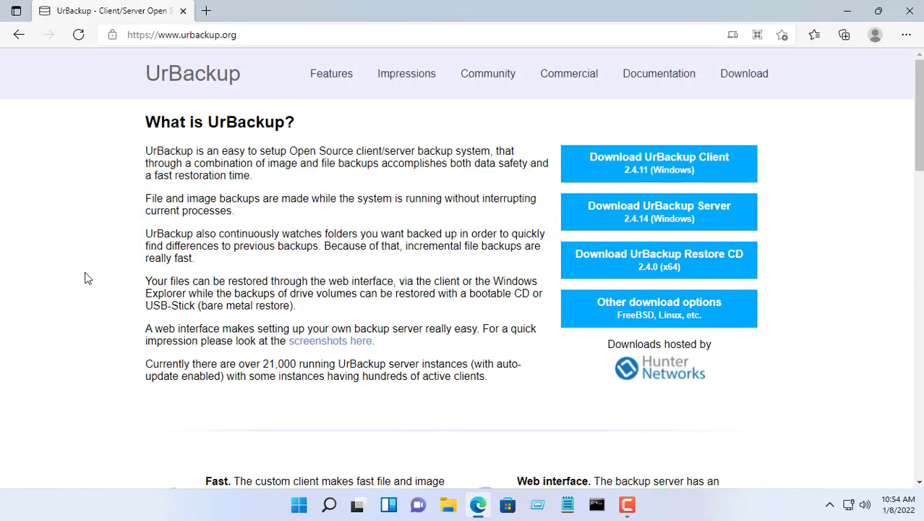
{"action": "left_click", "coordinate": [675, 220]}
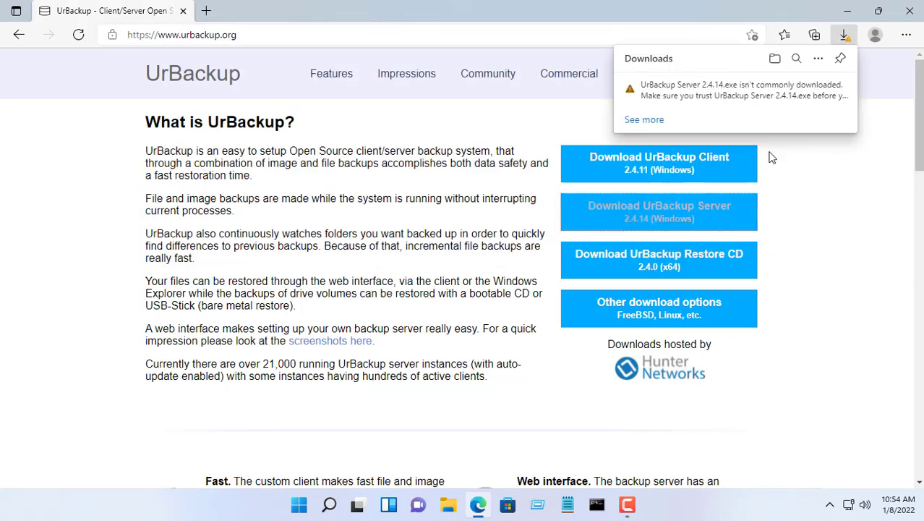
- Keep the UrBackup Server 2.4.14.exe download despite the safety warning
{"action": "left_click", "coordinate": [829, 92]}
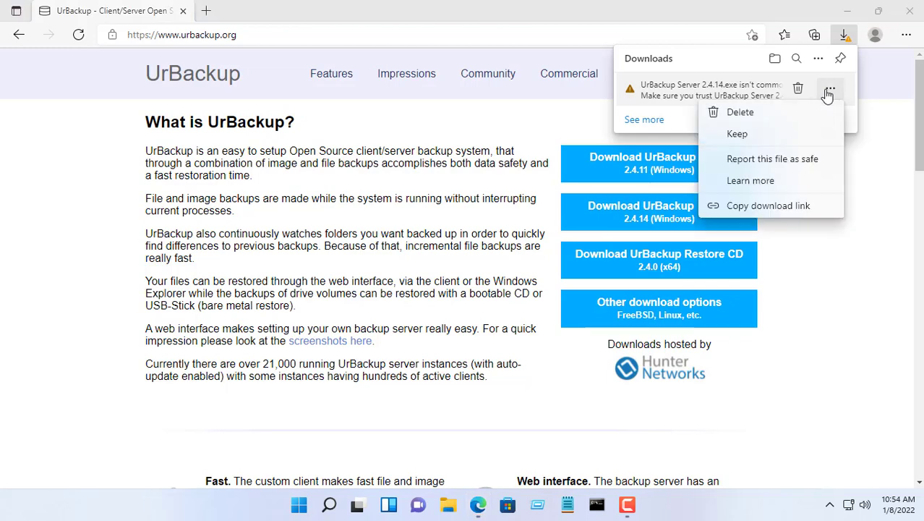
{"action": "left_click", "coordinate": [755, 141]}
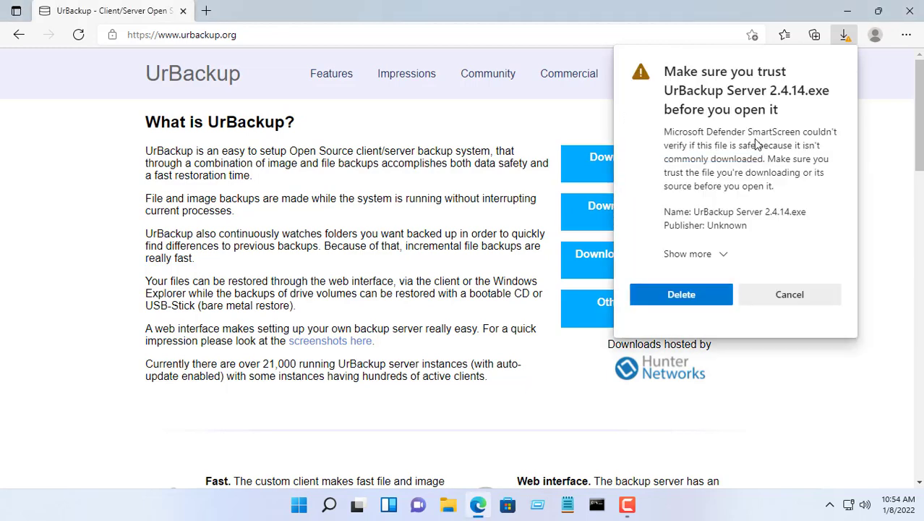
{"action": "left_click", "coordinate": [723, 254]}
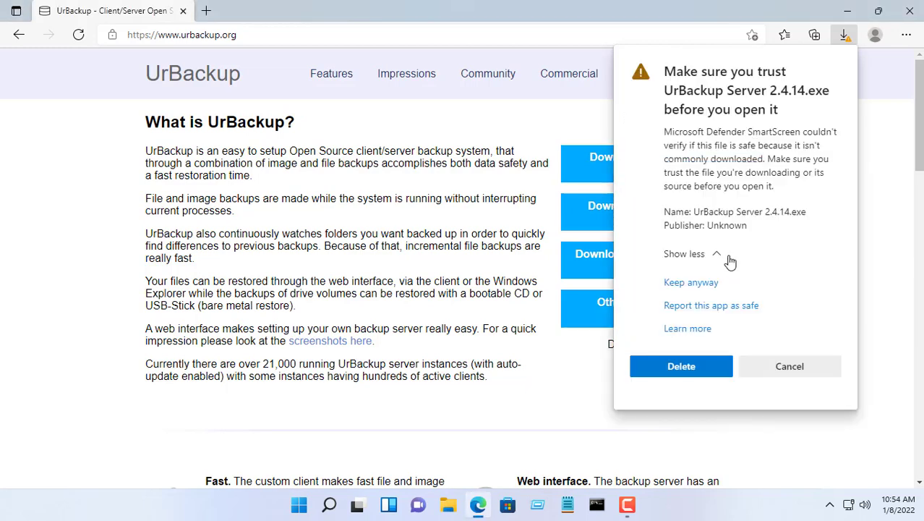
{"action": "left_click", "coordinate": [712, 290]}
{"action": "mouse_move", "coordinate": [803, 94]}
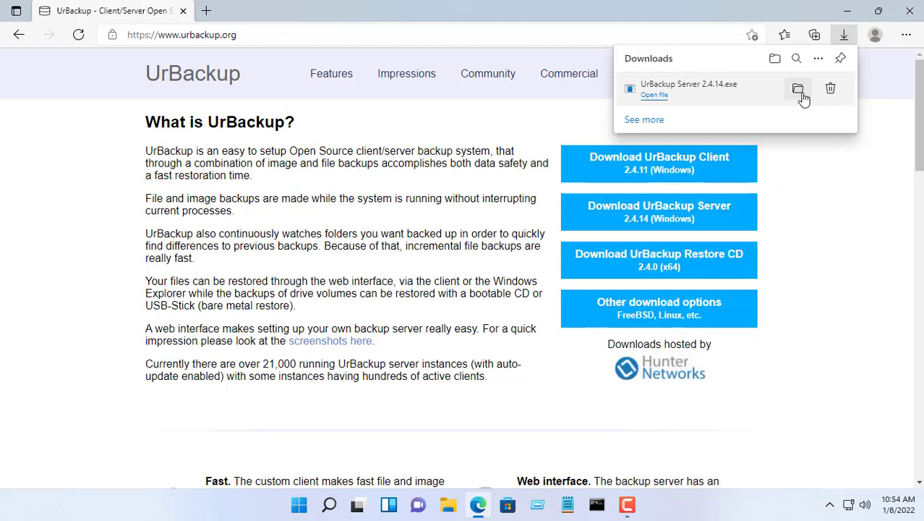
- Run UrBackup Server 2.4.14 setup in English and install it to C:\Program Files\UrBackupServer
{"action": "left_click", "coordinate": [658, 95]}
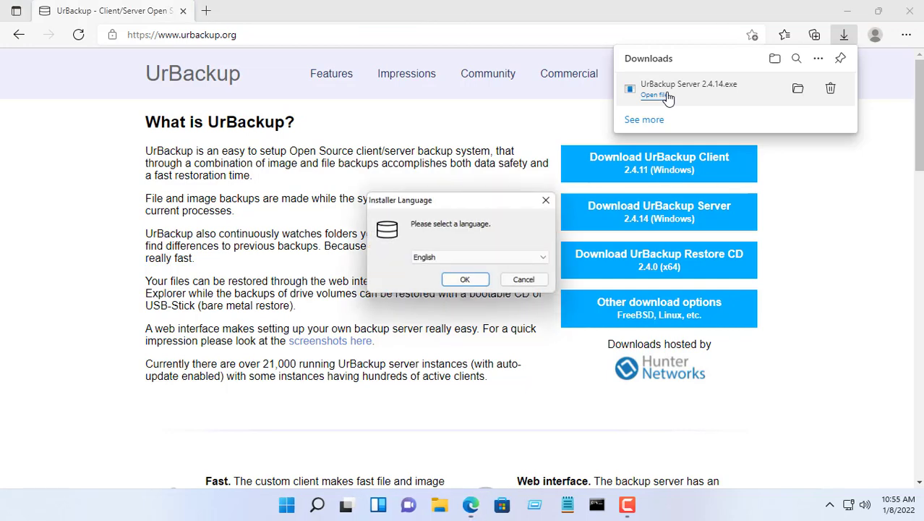
{"action": "left_click", "coordinate": [911, 14]}
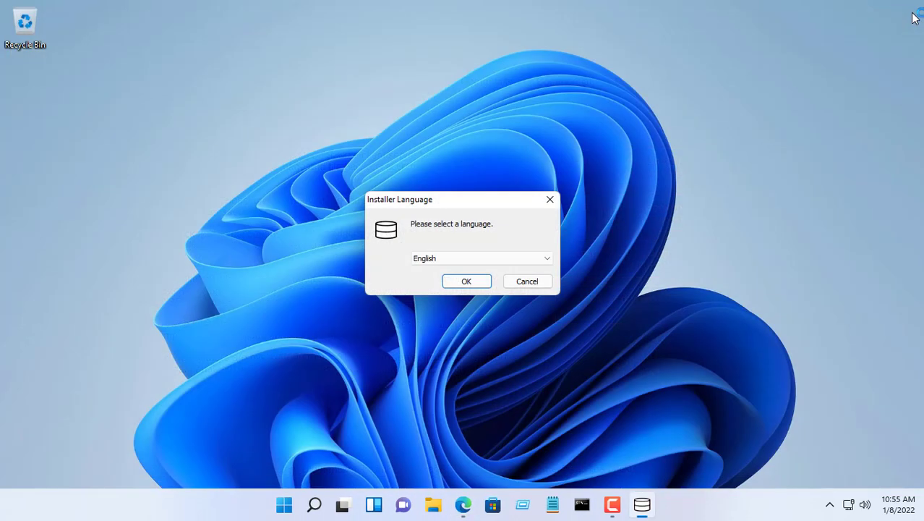
{"action": "left_click", "coordinate": [486, 281]}
{"action": "left_click", "coordinate": [542, 361]}
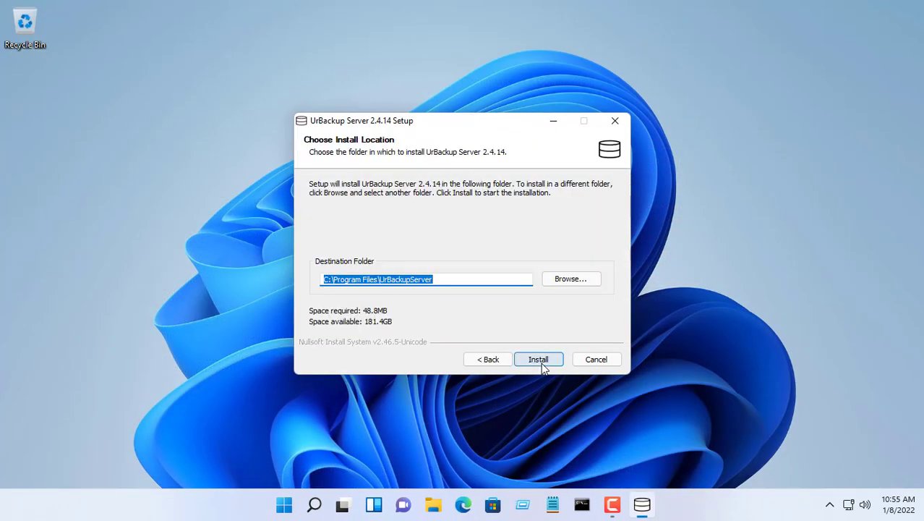
{"action": "left_click", "coordinate": [542, 361]}
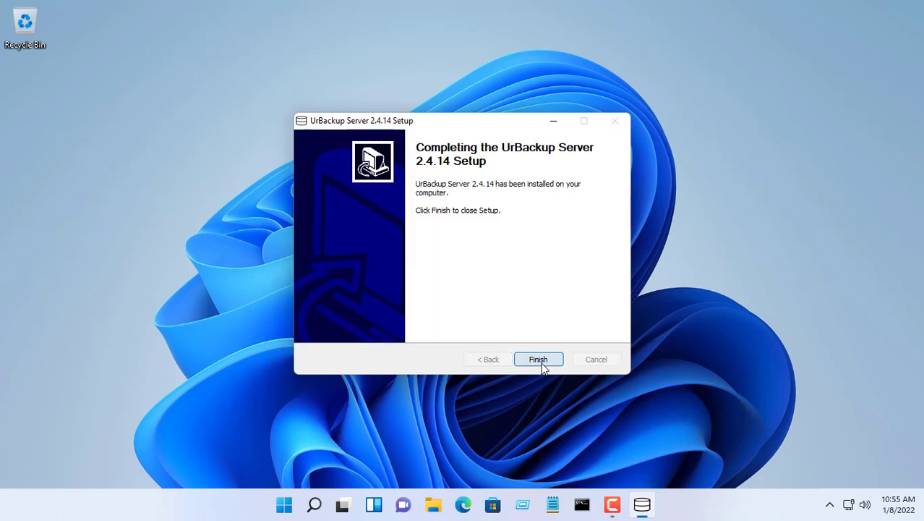
{"action": "left_click", "coordinate": [541, 363]}
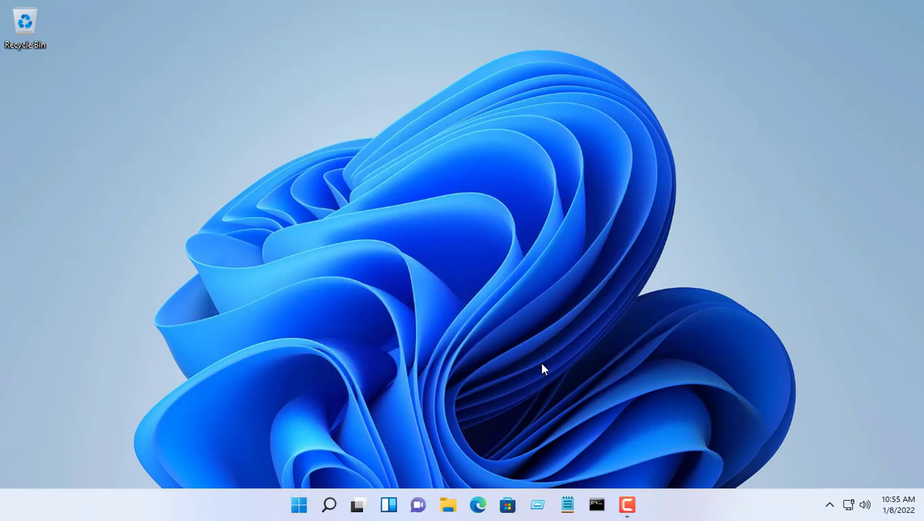
- Open the UrBackup web interface at localhost:55414 and read its backup storage error
{"action": "left_click", "coordinate": [478, 504]}
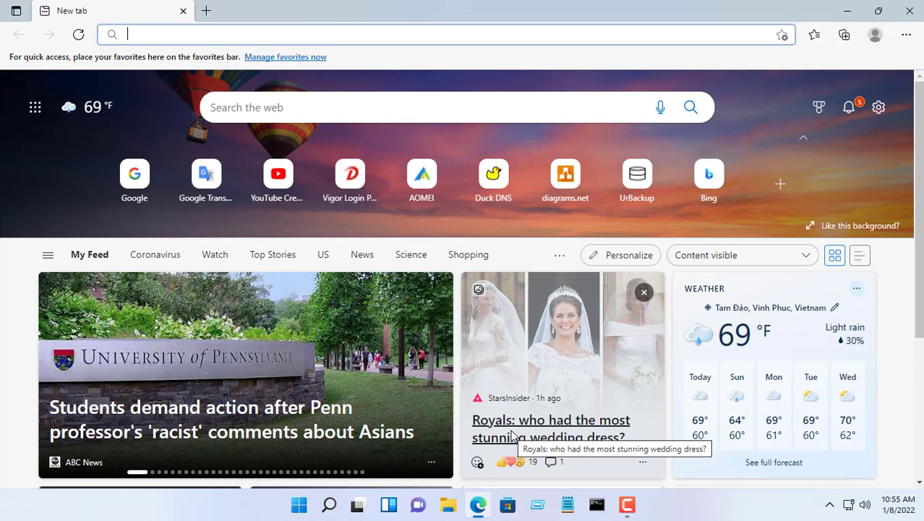
{"action": "type", "text": "lo"}
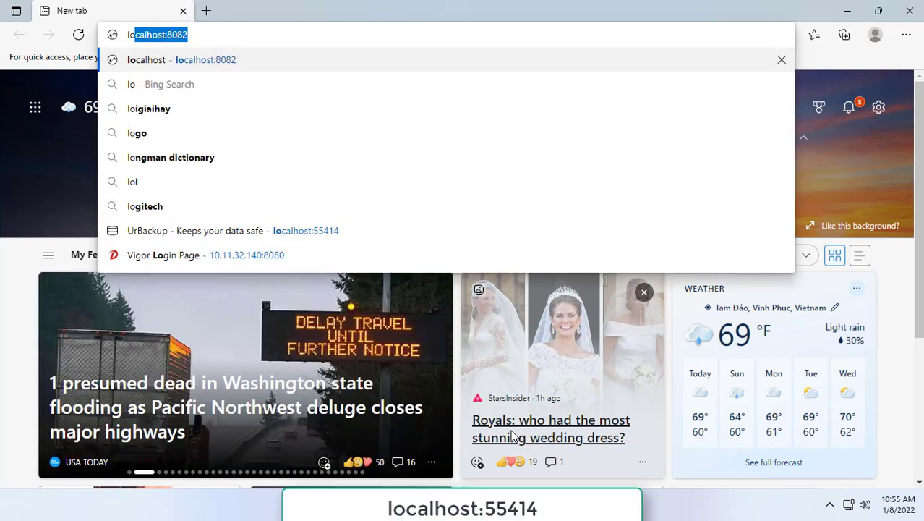
{"action": "left_click", "coordinate": [324, 230]}
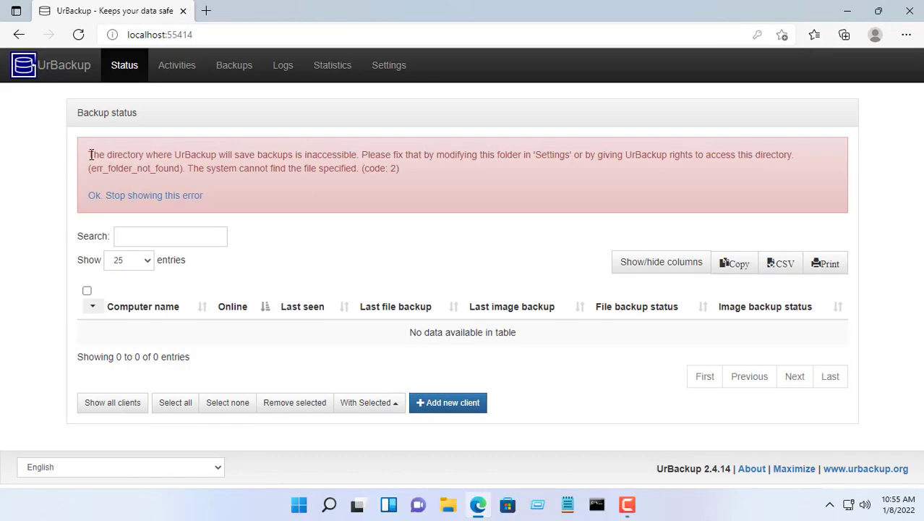
{"action": "left_click_drag", "start_coordinate": [90, 154], "coordinate": [404, 179]}
{"action": "double_click", "coordinate": [553, 156]}
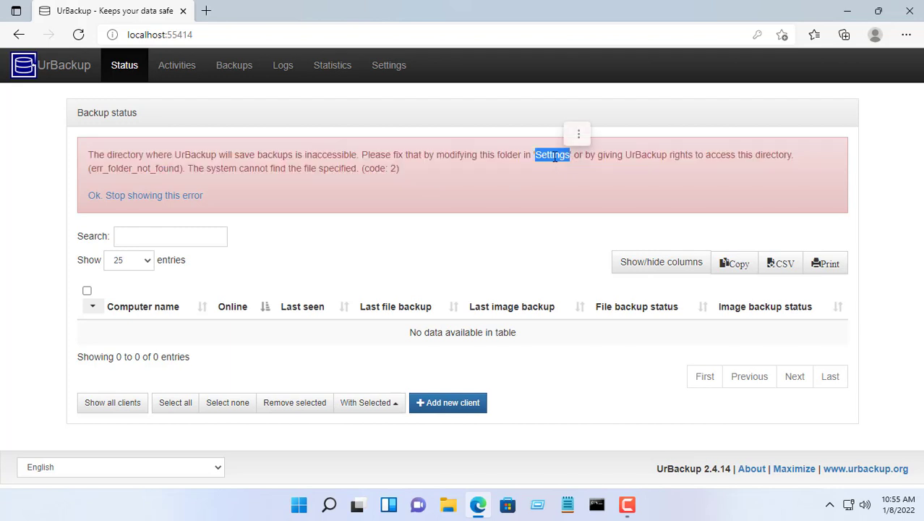
- Copy the folder name from the C:\urbackup backup storage path in server settings
{"action": "left_click", "coordinate": [390, 70]}
{"action": "left_click_drag", "start_coordinate": [410, 174], "coordinate": [357, 175]}
{"action": "right_click", "coordinate": [374, 174]}
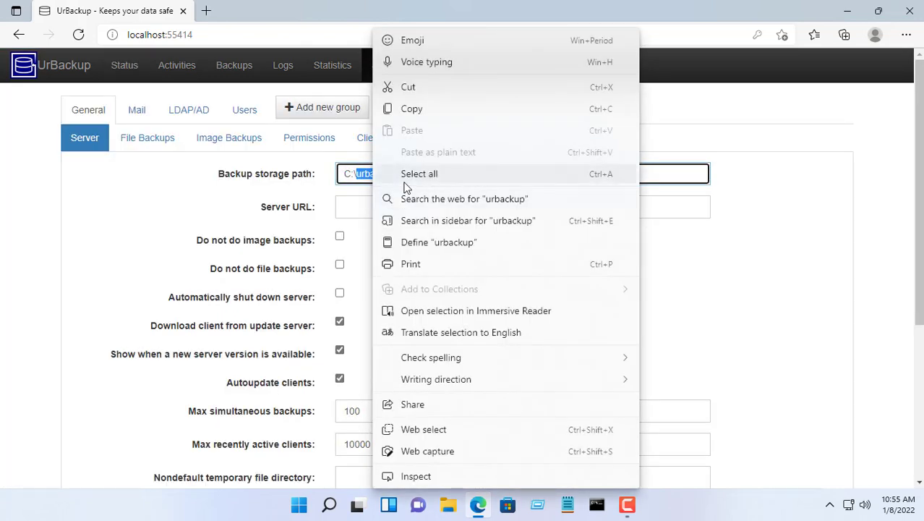
{"action": "left_click", "coordinate": [411, 111]}
- Open Local Disk (C:) in File Explorer
{"action": "left_click", "coordinate": [846, 11]}
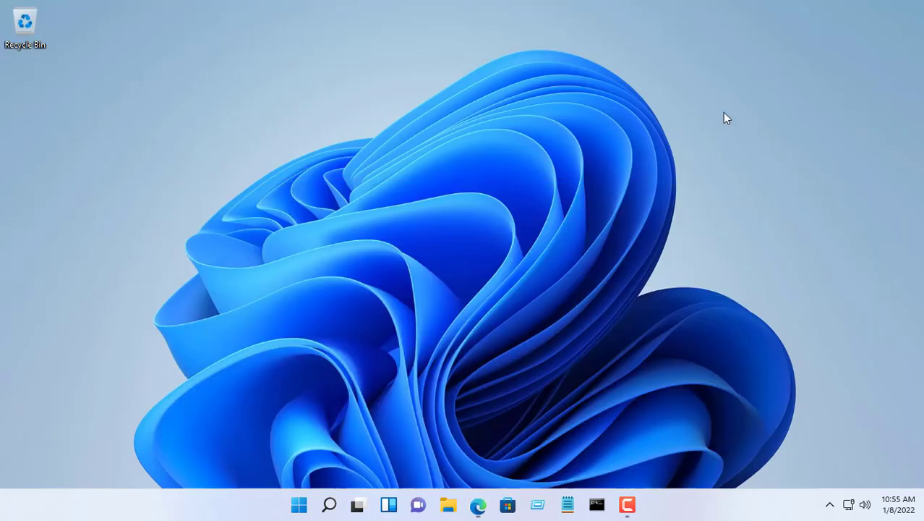
{"action": "left_click", "coordinate": [448, 504]}
{"action": "left_click", "coordinate": [67, 357]}
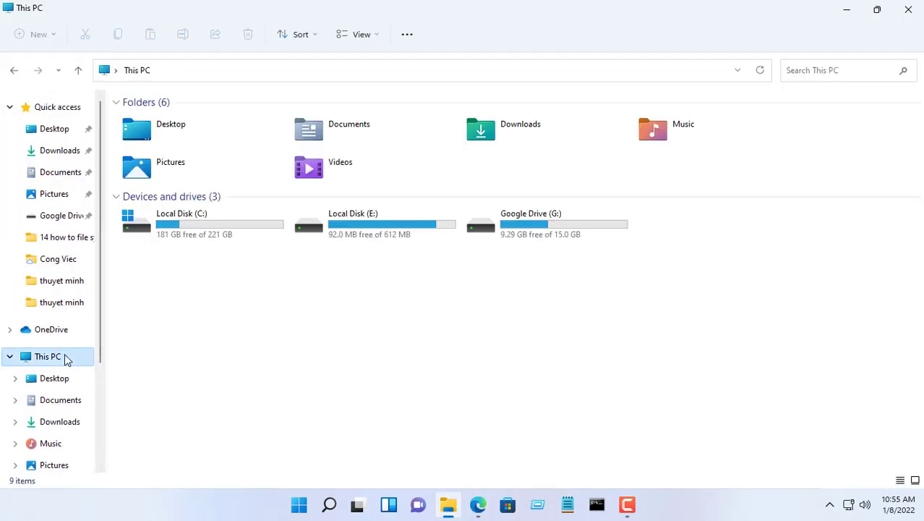
{"action": "double_click", "coordinate": [181, 226]}
- Create a new folder named urbackup in C:\
{"action": "right_click", "coordinate": [193, 348]}
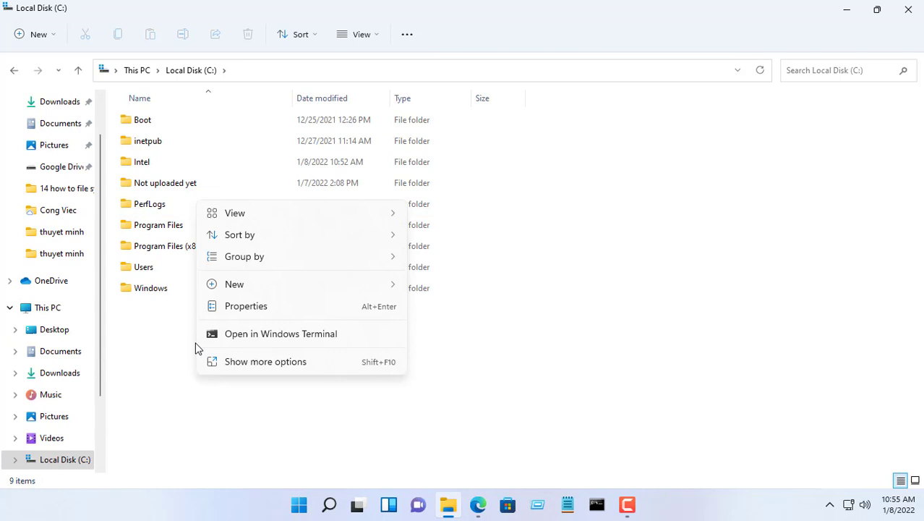
{"action": "mouse_move", "coordinate": [313, 284]}
{"action": "left_click", "coordinate": [471, 39]}
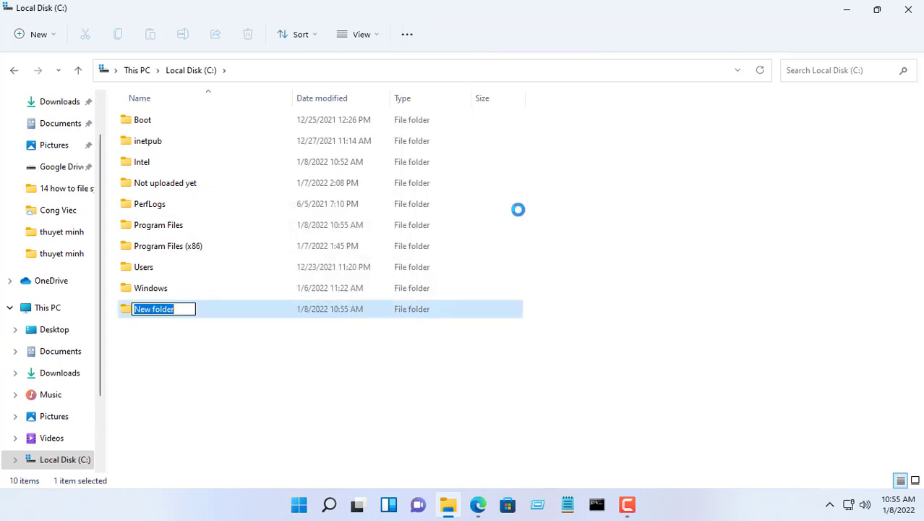
{"action": "type", "text": "urbackup"}
{"action": "key", "text": "Return"}
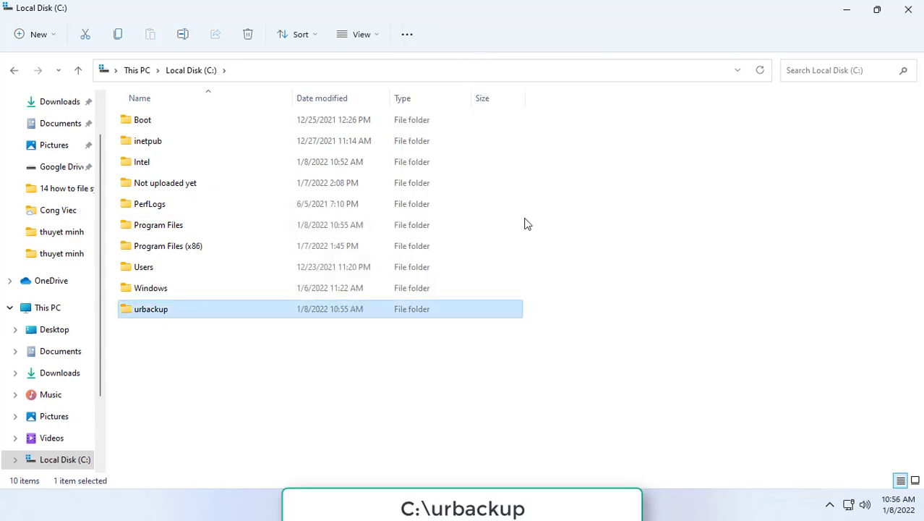
{"action": "left_click", "coordinate": [226, 369]}
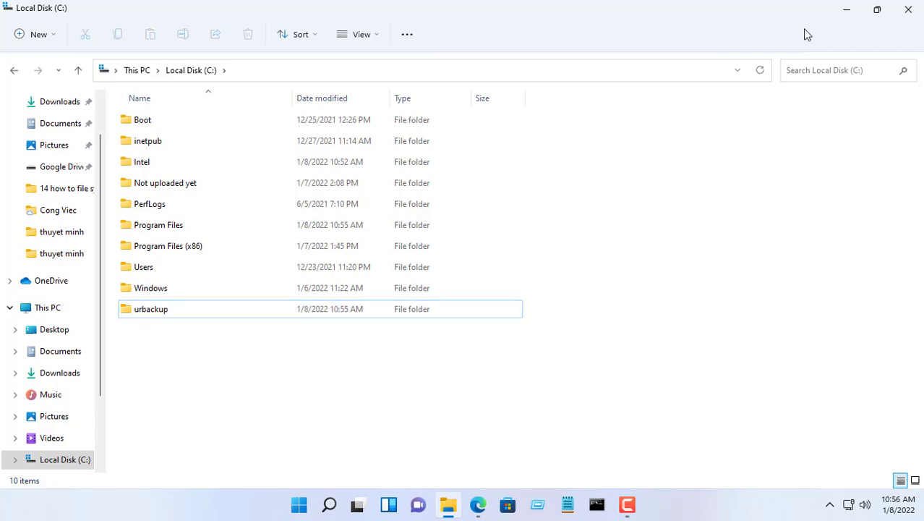
- Return to UrBackup's Status page and select the C:\urbackup\urbackup_tmp_files path in the warning
{"action": "left_click", "coordinate": [896, 18]}
{"action": "key", "text": "alt+Tab"}
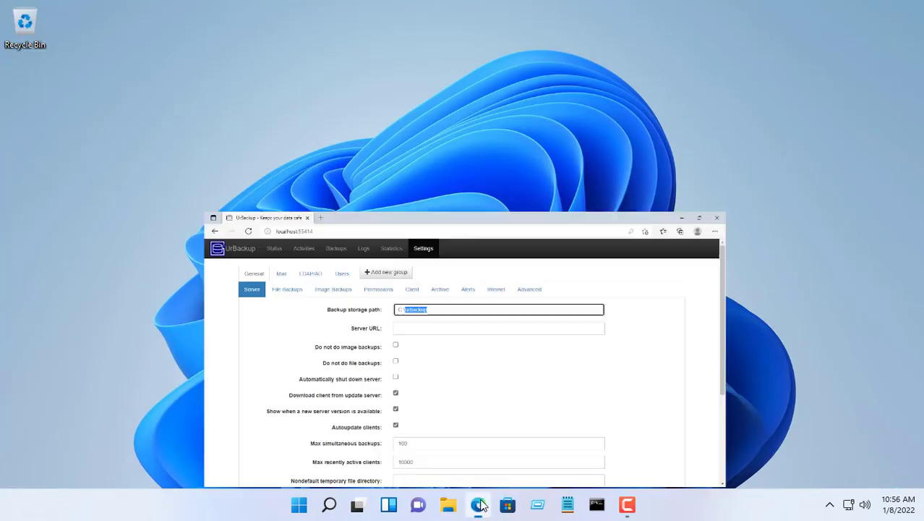
{"action": "left_click", "coordinate": [120, 72]}
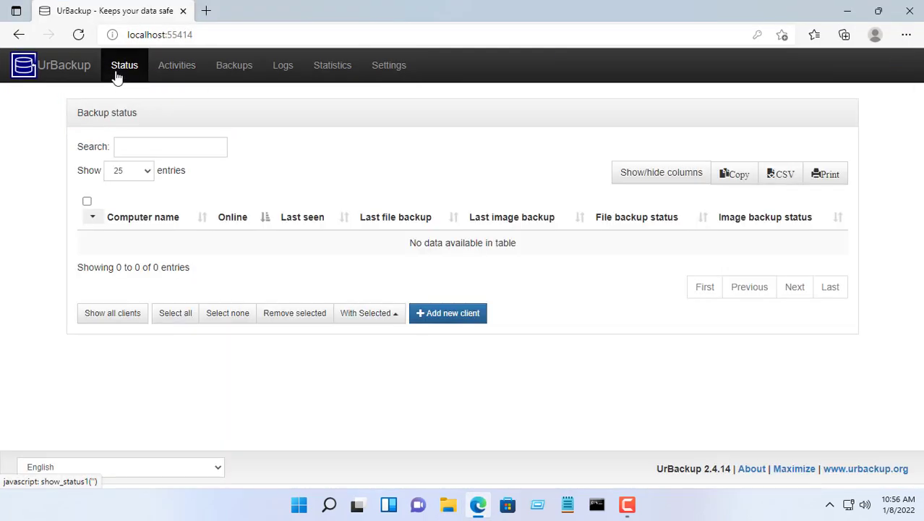
{"action": "left_click_drag", "start_coordinate": [335, 183], "coordinate": [472, 185]}
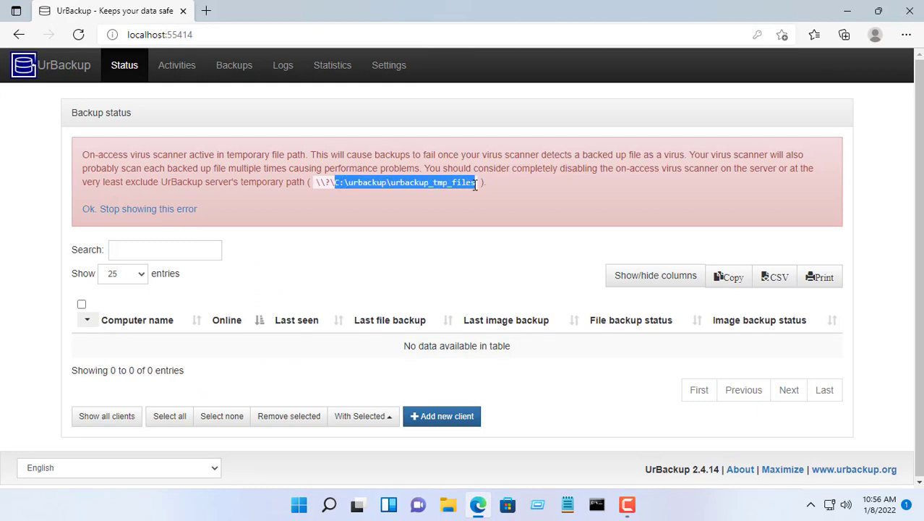
{"action": "left_click", "coordinate": [475, 206]}
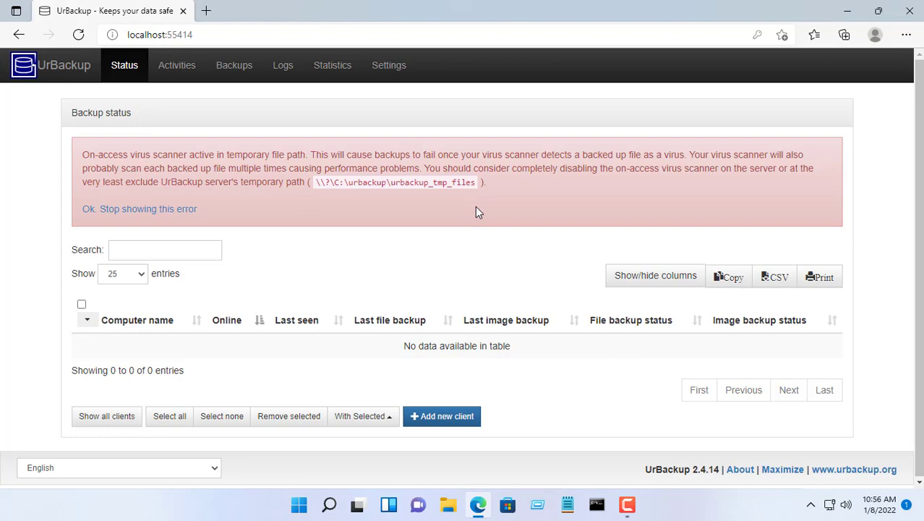
- Open Windows Security's Virus & threat protection settings via Settings > Privacy & security
{"action": "left_click", "coordinate": [848, 11]}
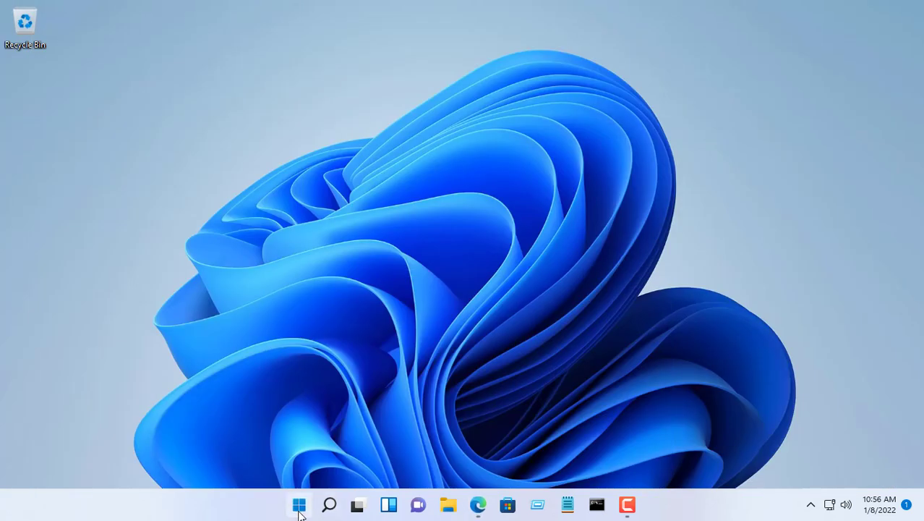
{"action": "left_click", "coordinate": [299, 510]}
{"action": "left_click", "coordinate": [428, 208]}
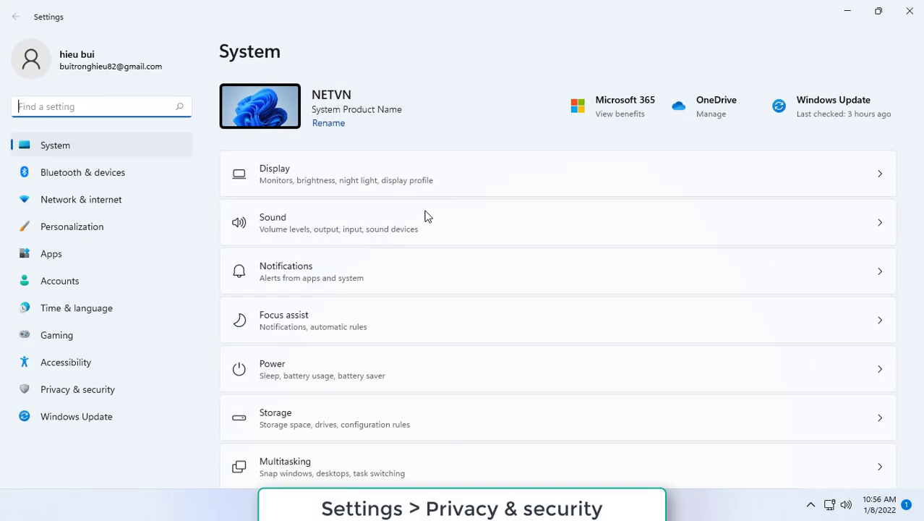
{"action": "left_click", "coordinate": [99, 389]}
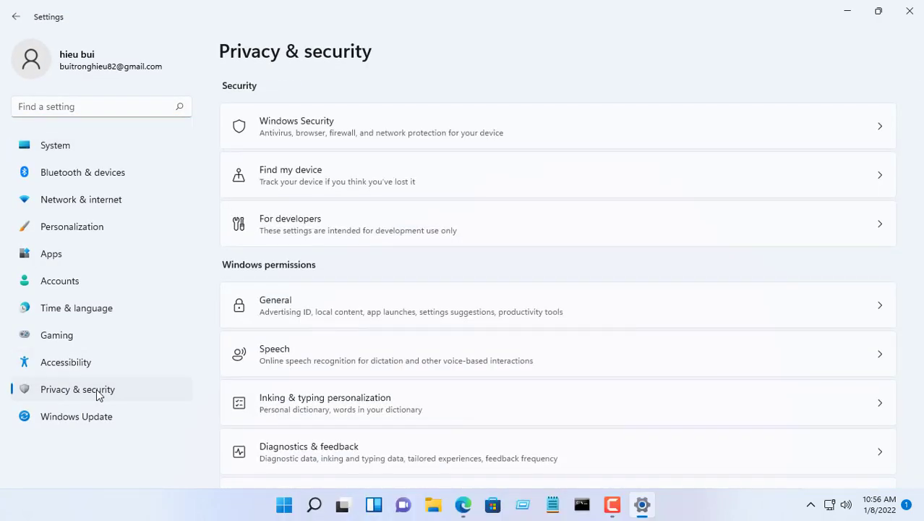
{"action": "left_click", "coordinate": [274, 127]}
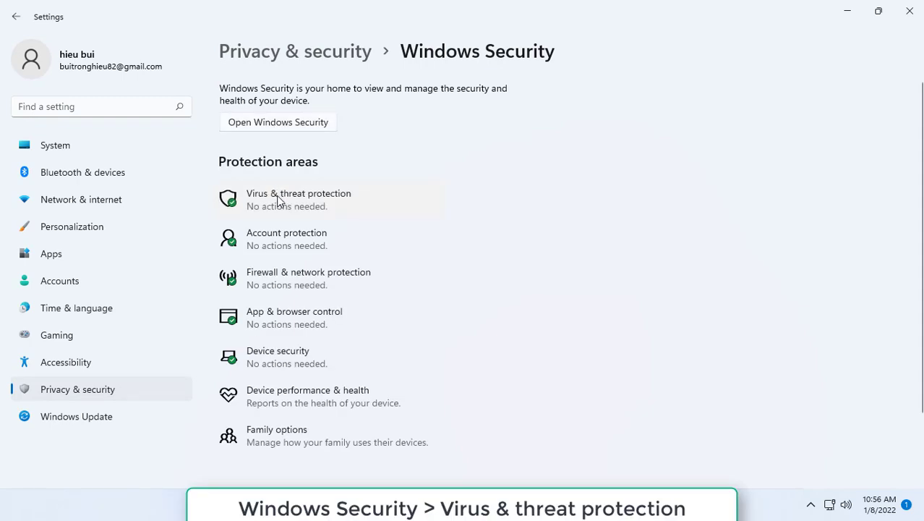
{"action": "left_click", "coordinate": [278, 200]}
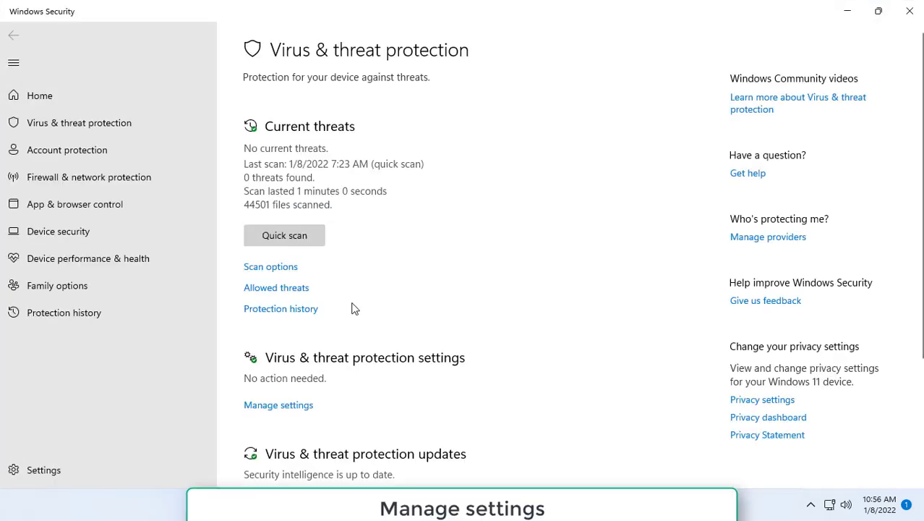
{"action": "left_click", "coordinate": [298, 407]}
{"action": "scroll", "coordinate": [325, 398], "scroll_direction": "down", "scroll_amount": 4}
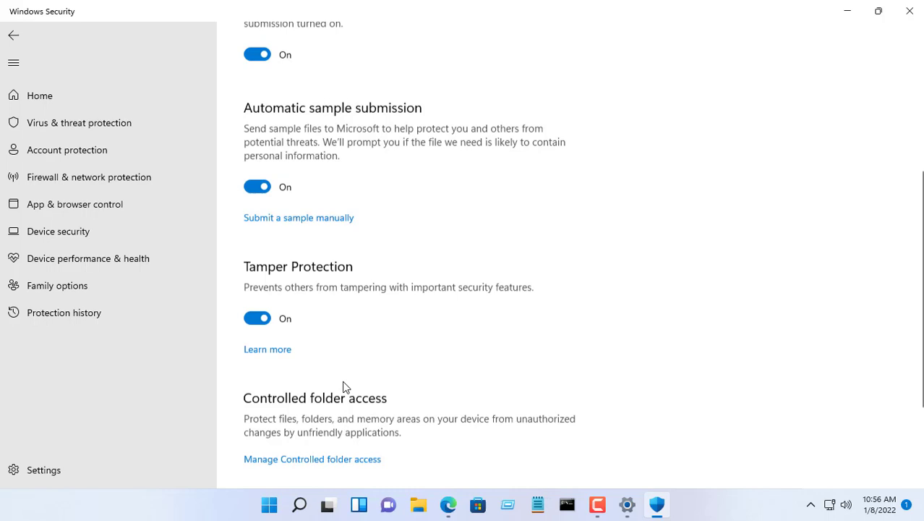
{"action": "scroll", "coordinate": [344, 385], "scroll_direction": "down", "scroll_amount": 2}
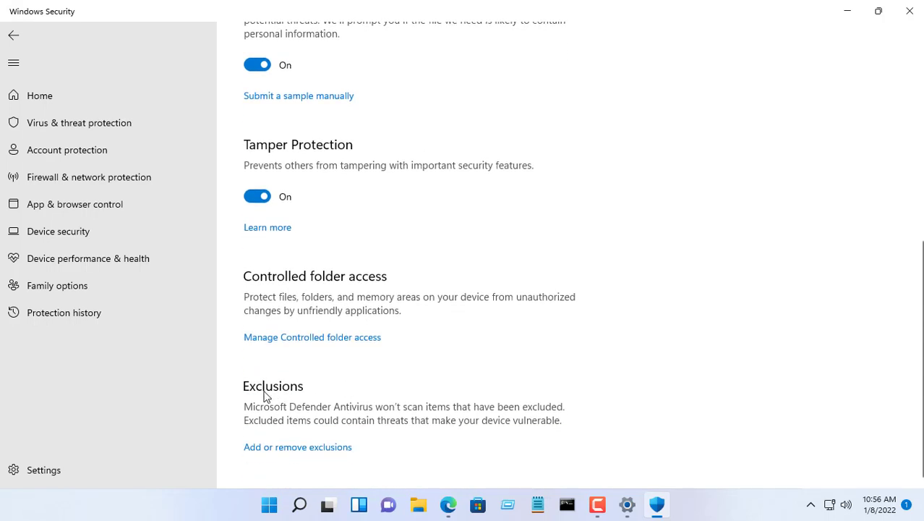
- Add C:\urbackup\urbackup_tmp_files as a folder exclusion, using the path copied from UrBackup
{"action": "left_click", "coordinate": [298, 448]}
{"action": "left_click", "coordinate": [314, 168]}
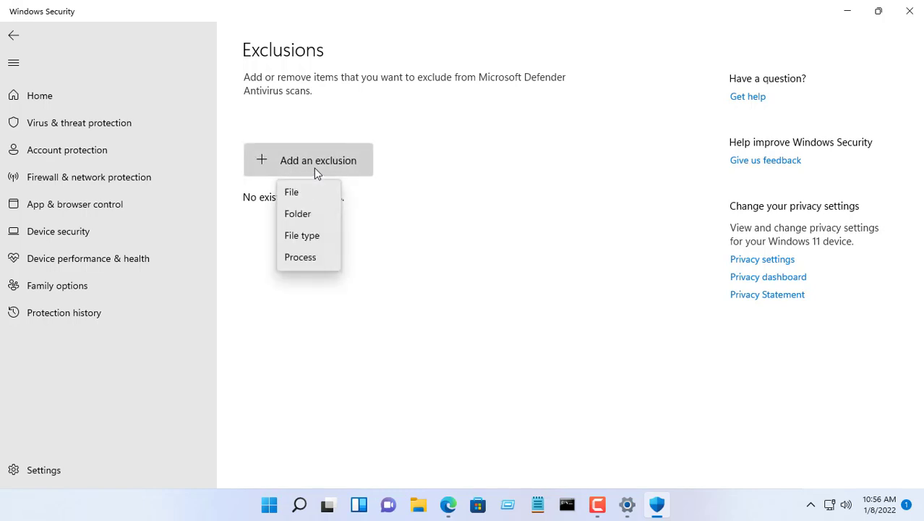
{"action": "left_click", "coordinate": [311, 212]}
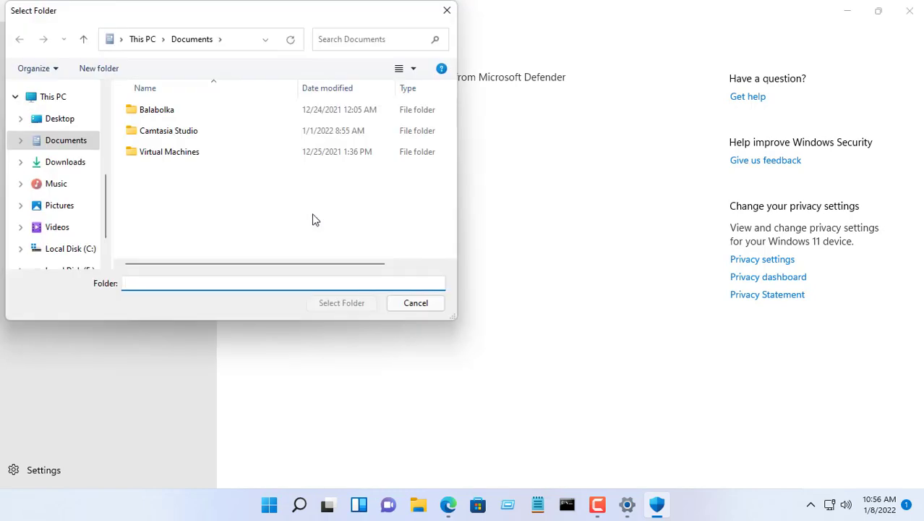
{"action": "left_click", "coordinate": [448, 504]}
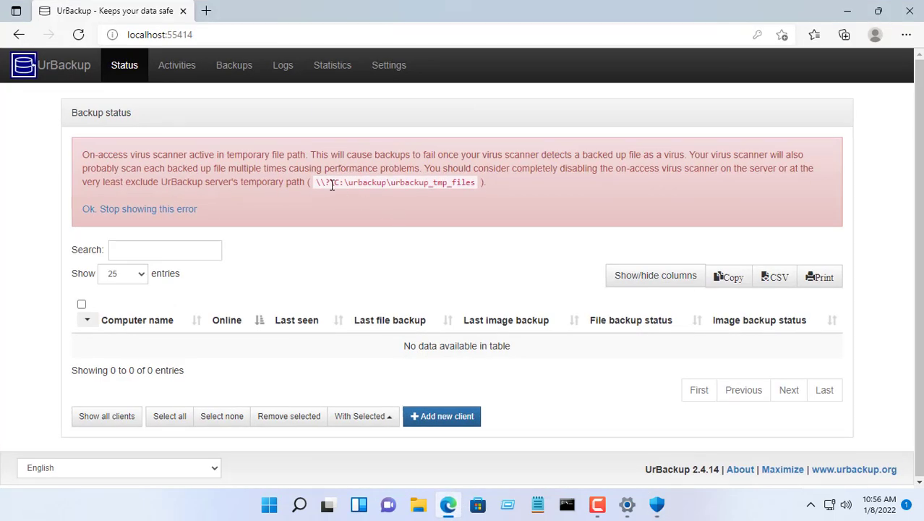
{"action": "left_click_drag", "start_coordinate": [334, 182], "coordinate": [477, 182]}
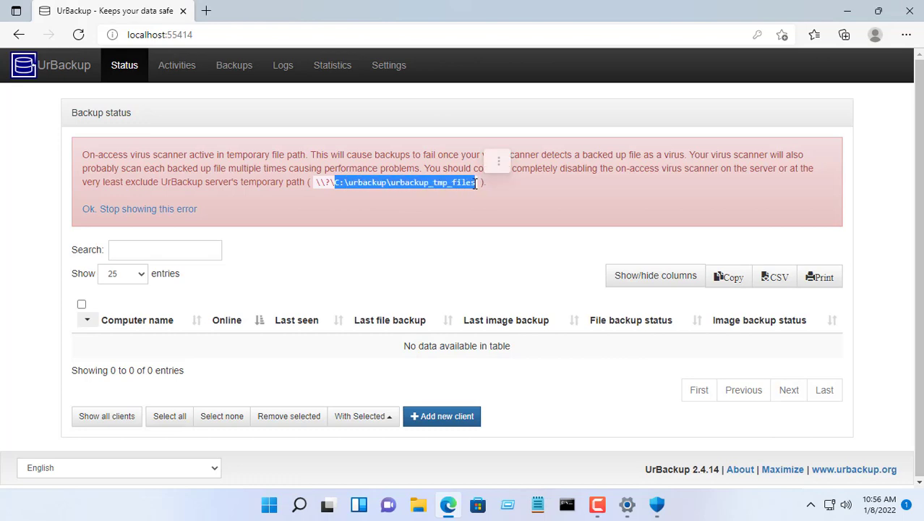
{"action": "left_click", "coordinate": [846, 11]}
{"action": "key", "text": "ctrl+v"}
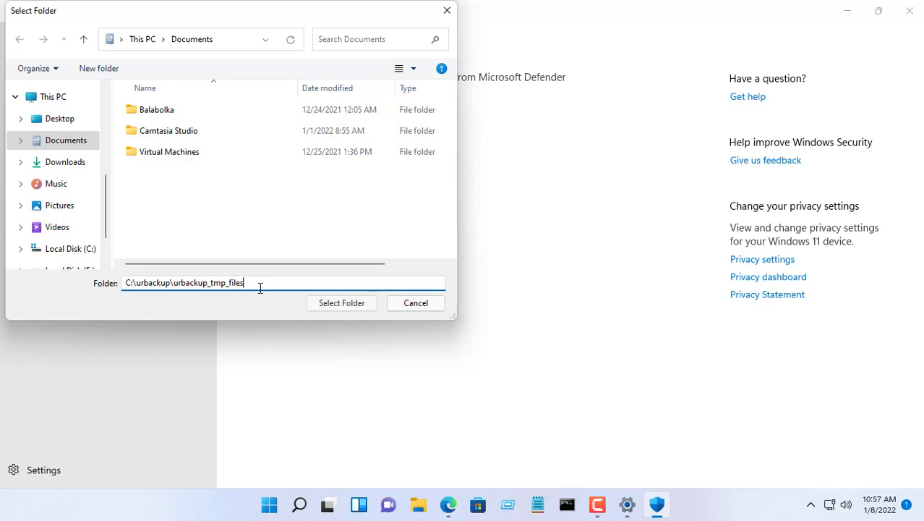
{"action": "left_click", "coordinate": [330, 305]}
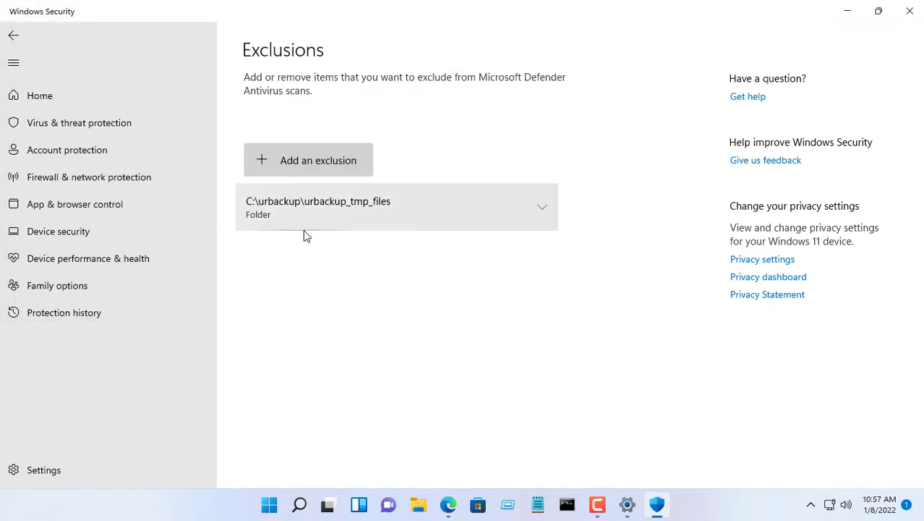
- Close Windows Security and Settings, then reload UrBackup's Status page to confirm the warning is gone
{"action": "left_click", "coordinate": [909, 10]}
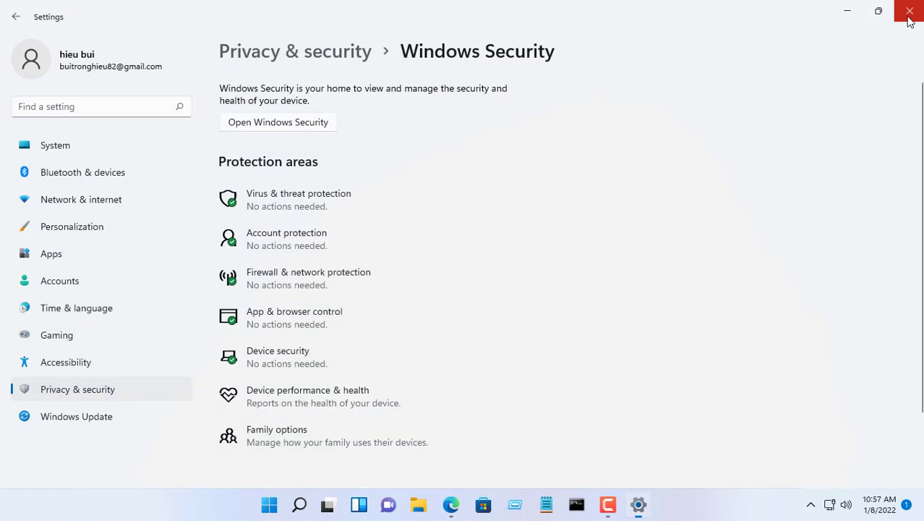
{"action": "left_click", "coordinate": [909, 11]}
{"action": "left_click", "coordinate": [478, 504]}
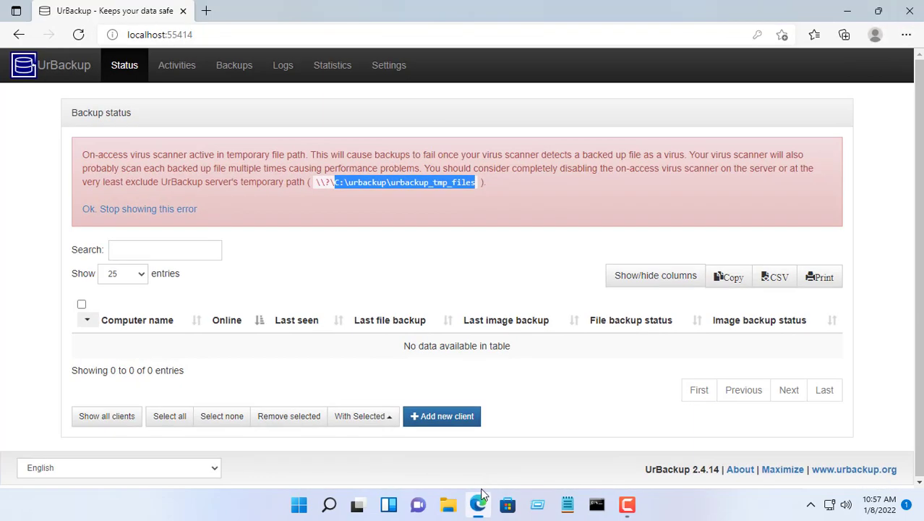
{"action": "left_click", "coordinate": [166, 74]}
{"action": "left_click", "coordinate": [132, 74]}
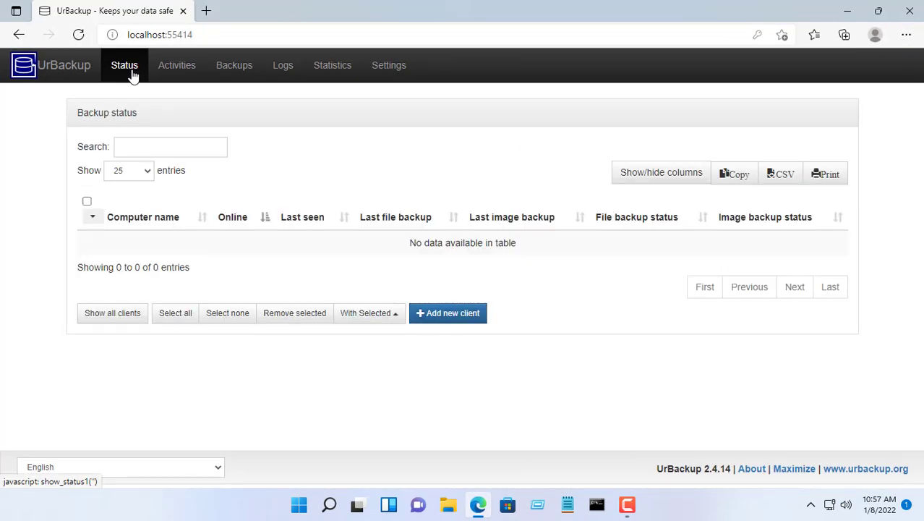
- Look up the machine's IPv4 address 10.11.32.135 with ipconfig
{"action": "left_click", "coordinate": [386, 72]}
{"action": "left_click", "coordinate": [367, 208]}
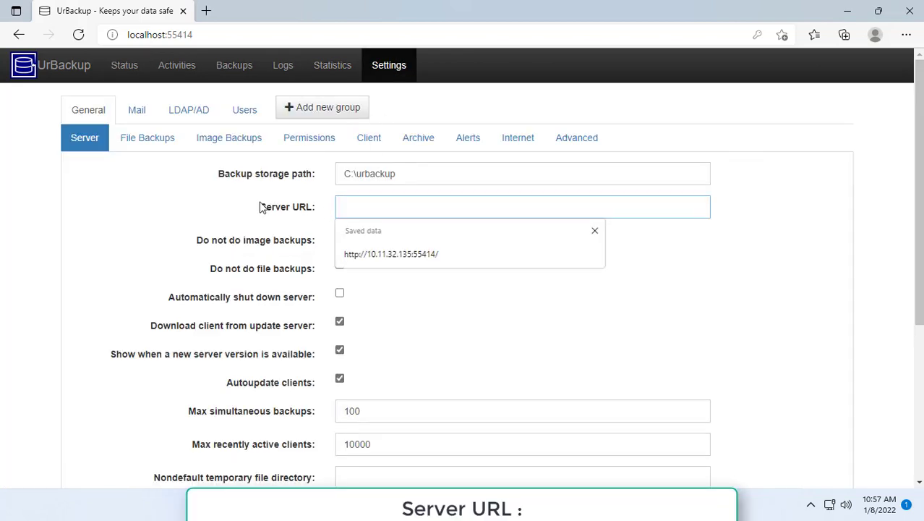
{"action": "key", "text": "shift+Tab"}
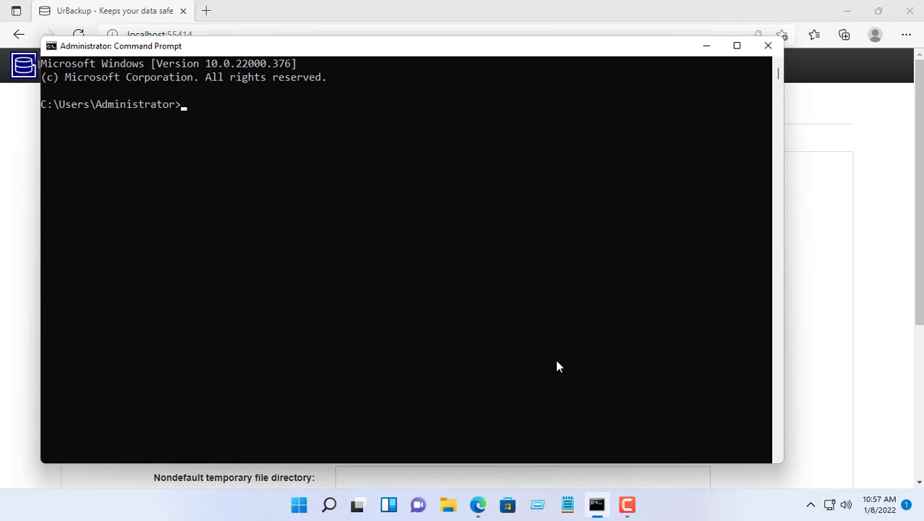
{"action": "type", "text": "config"}
{"action": "key", "text": "Return"}
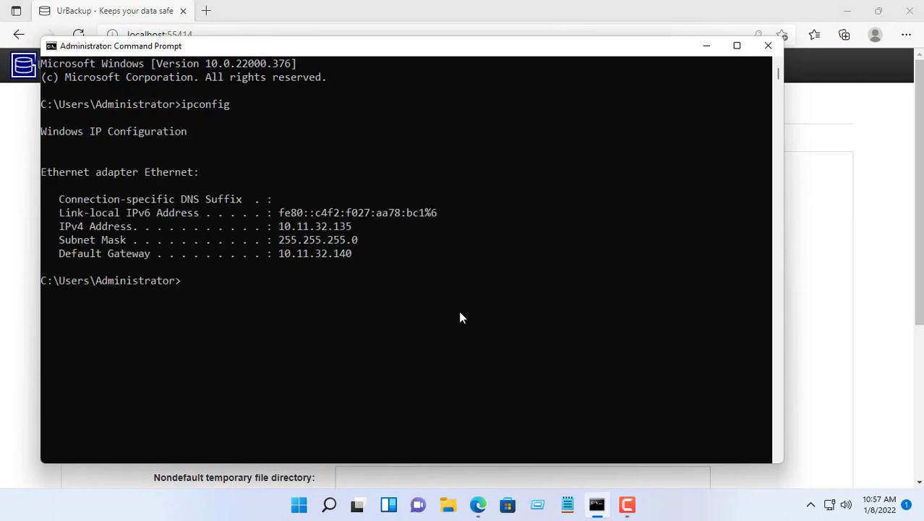
{"action": "left_click_drag", "start_coordinate": [279, 227], "coordinate": [348, 227]}
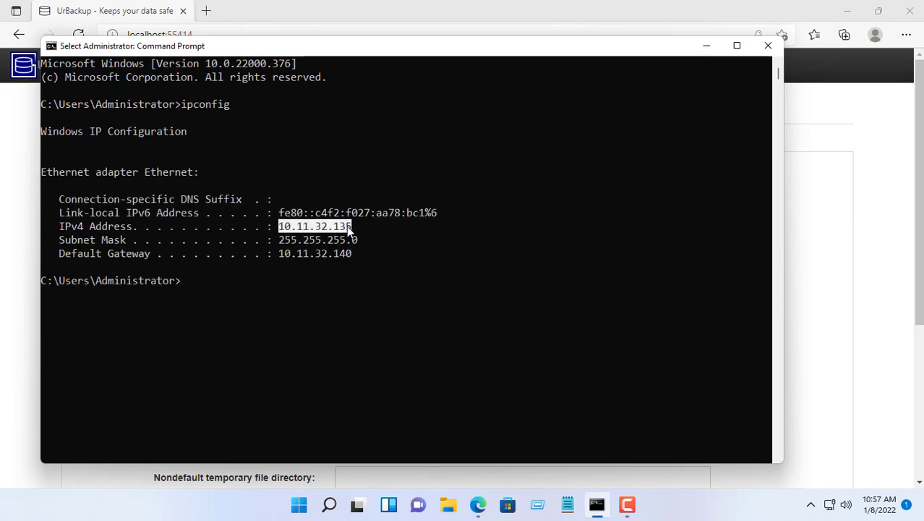
{"action": "left_click", "coordinate": [166, 18]}
{"action": "left_click", "coordinate": [394, 208]}
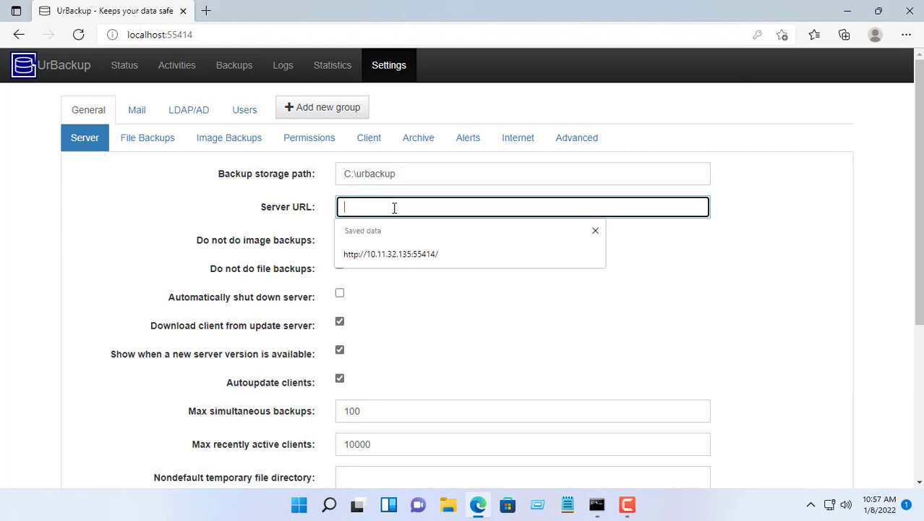
{"action": "left_click", "coordinate": [400, 254]}
{"action": "left_click", "coordinate": [858, 272]}
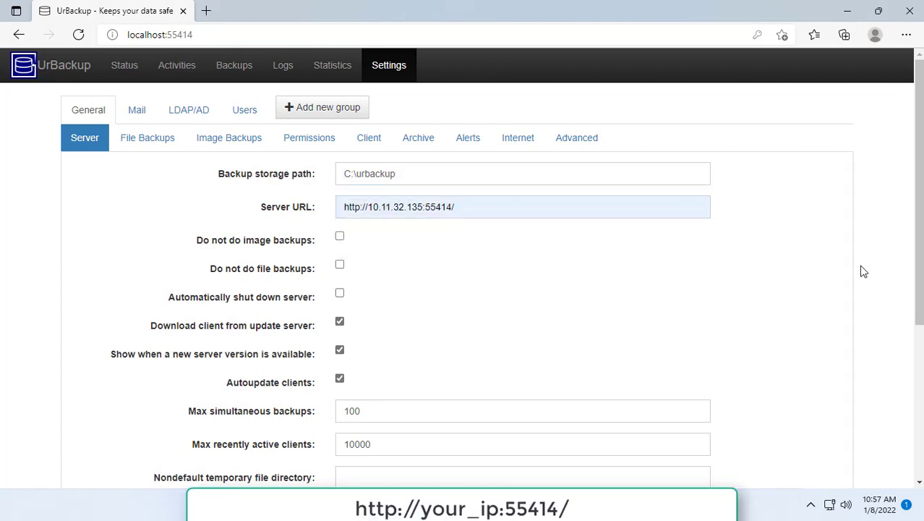
{"action": "scroll", "coordinate": [816, 270], "scroll_direction": "down", "scroll_amount": 4}
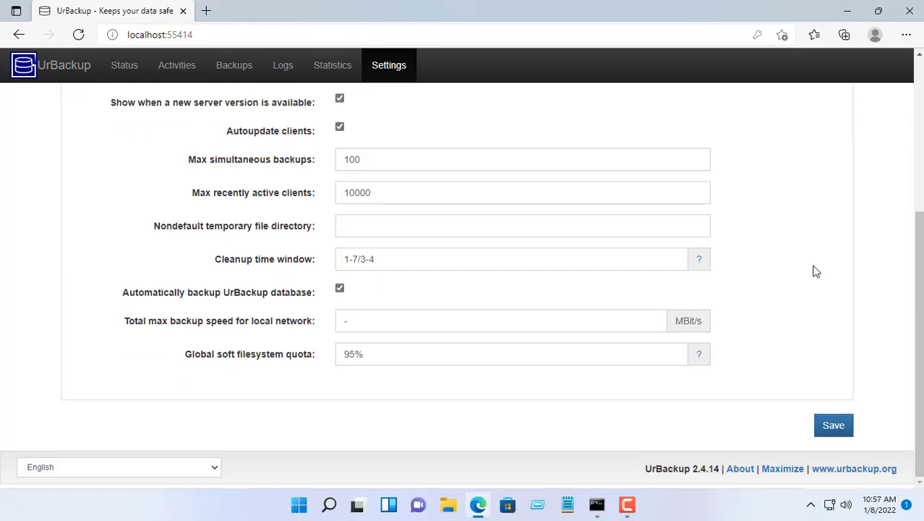
{"action": "left_click", "coordinate": [837, 425]}
{"action": "scroll", "coordinate": [840, 359], "scroll_direction": "up", "scroll_amount": 4}
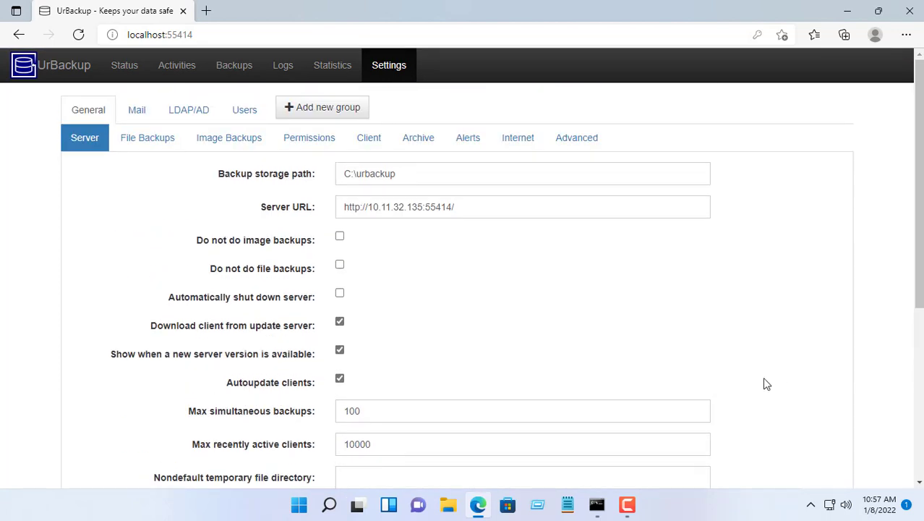
- Run fsutil 8dot3name set c: 1 in Command Prompt, then close the console
{"action": "left_click", "coordinate": [597, 504]}
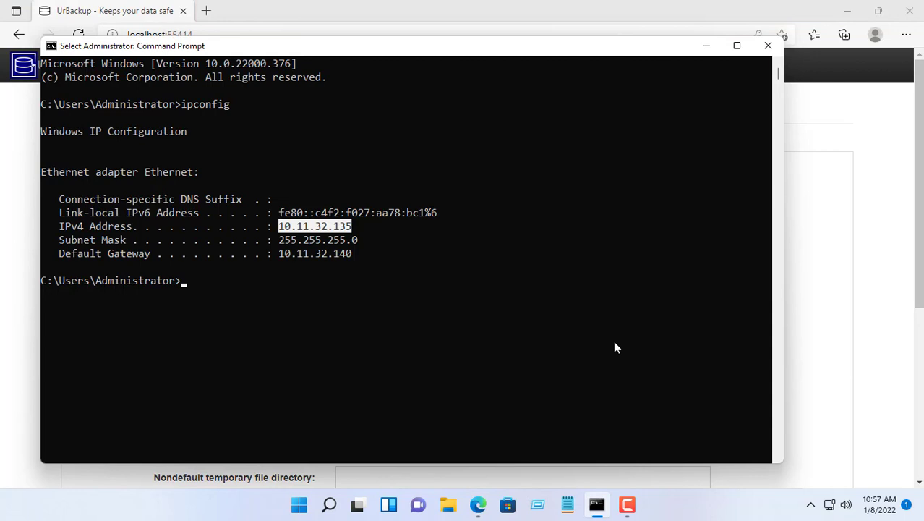
{"action": "key", "text": "Escape"}
{"action": "type", "text": "fsutil 8dot3name set c: 1"}
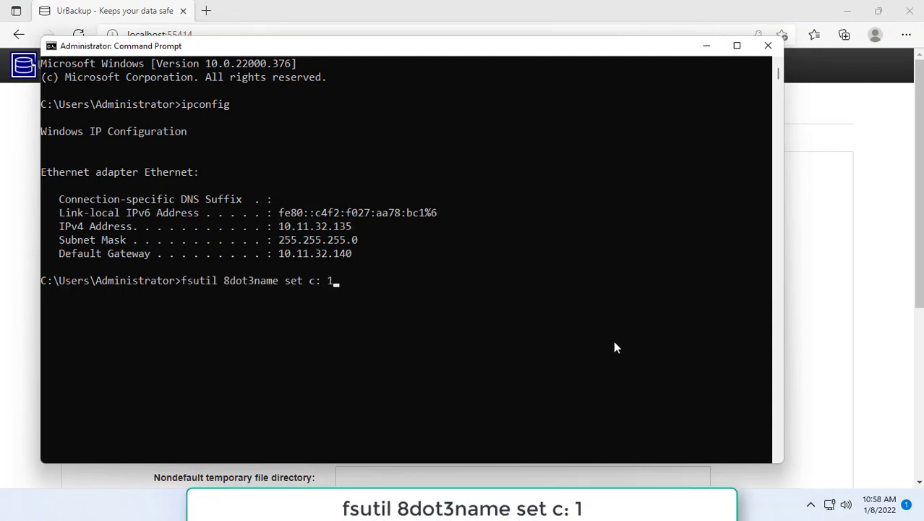
{"action": "key", "text": "Return"}
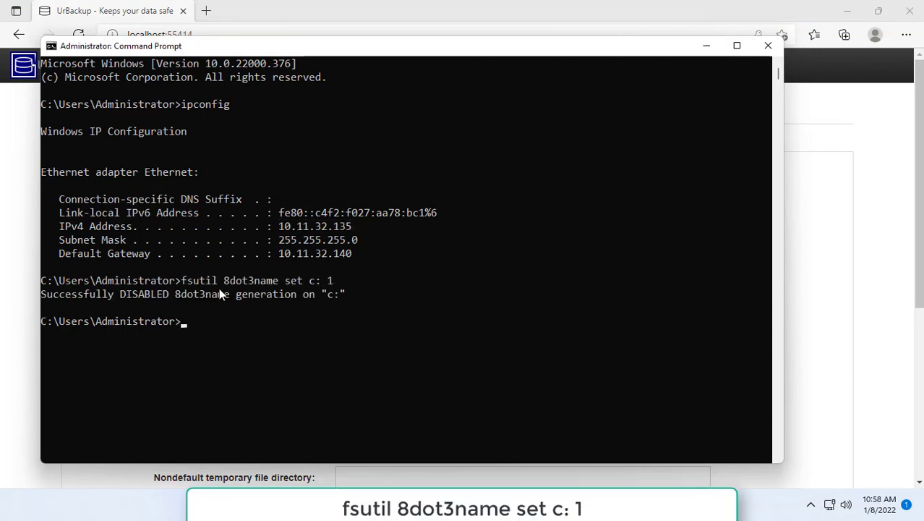
{"action": "left_click_drag", "start_coordinate": [181, 280], "coordinate": [335, 284]}
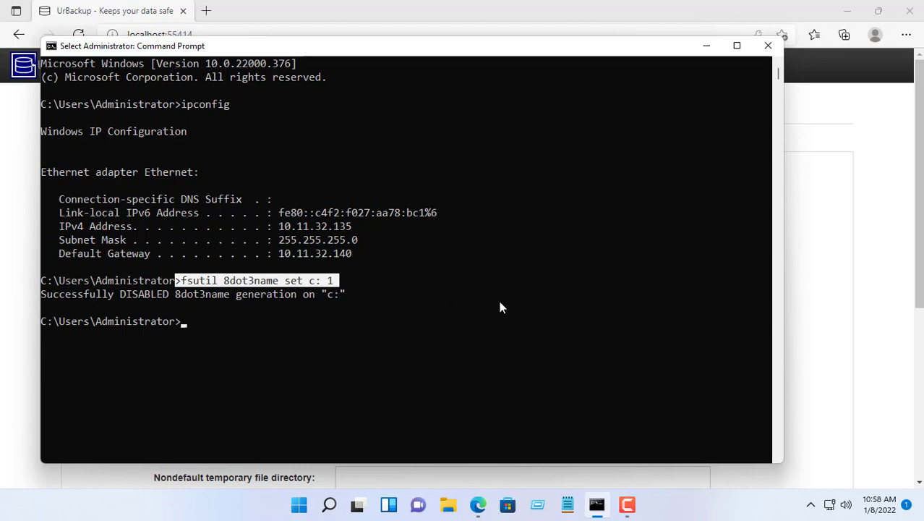
{"action": "left_click", "coordinate": [768, 45]}
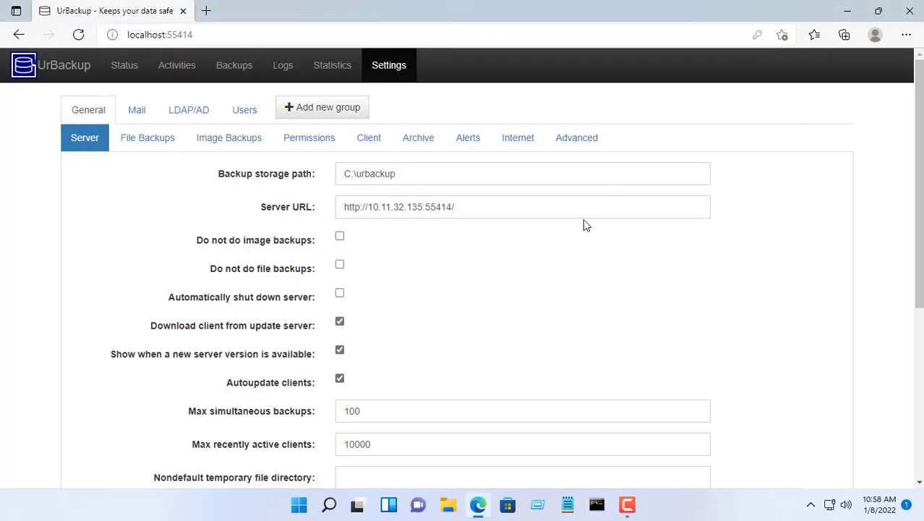
- Create a user named admin with Administrator rights, entering its password
{"action": "left_click", "coordinate": [245, 113]}
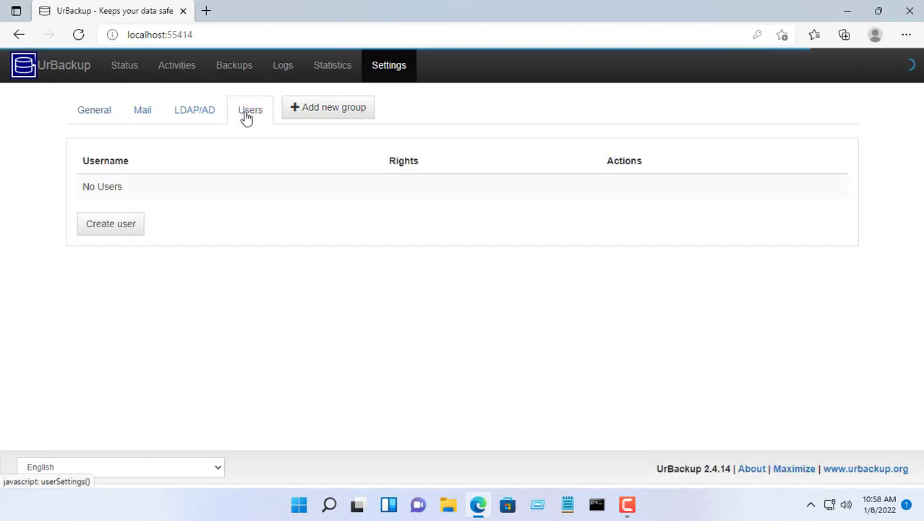
{"action": "left_click", "coordinate": [115, 226]}
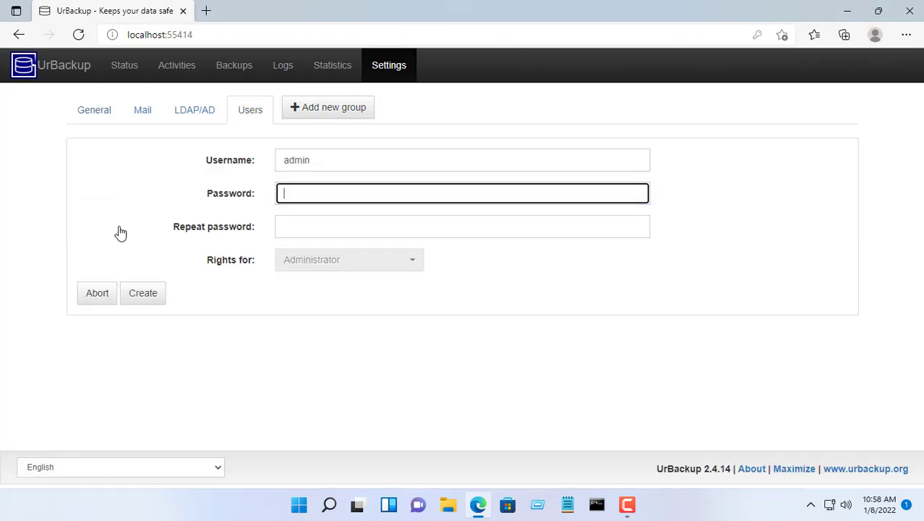
{"action": "type", "text": "admin"}
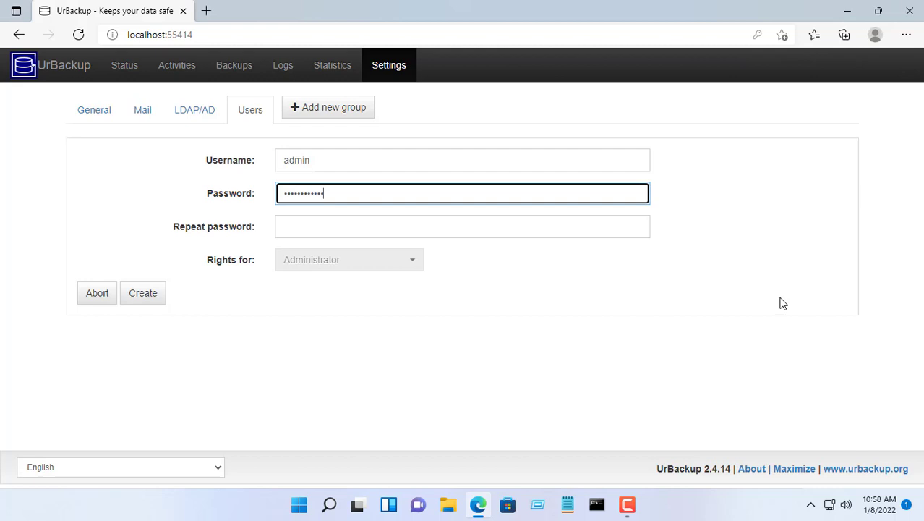
{"action": "key", "text": "Tab"}
{"action": "type", "text": "admin123"}
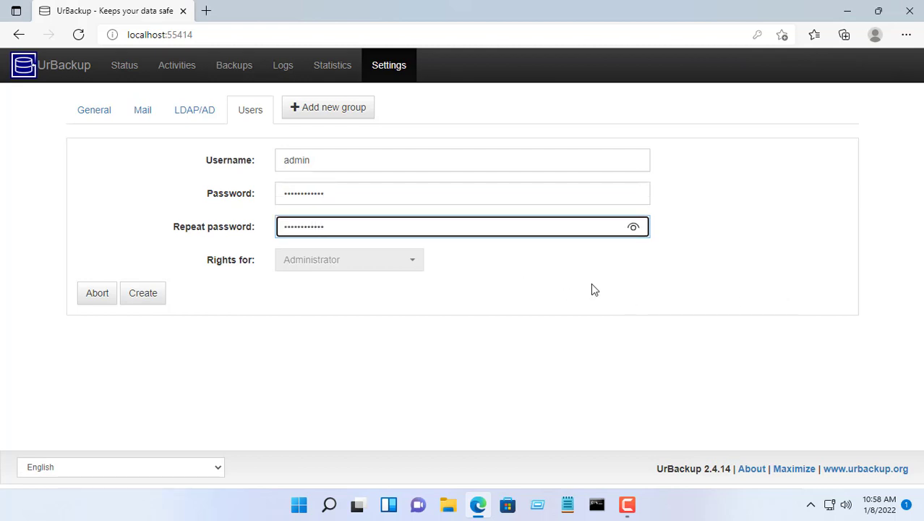
{"action": "left_click", "coordinate": [144, 295]}
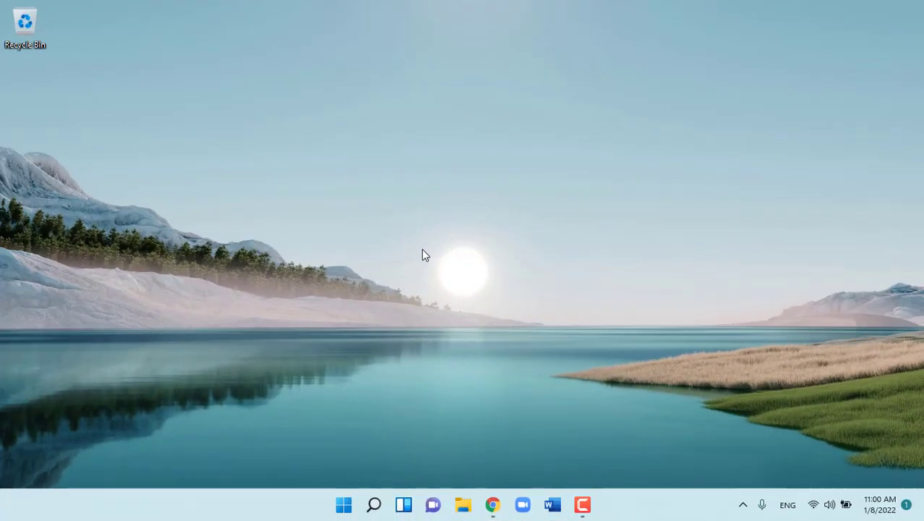
- Download the UrBackup Client 2.4.11 installer from urbackup.org in Chrome and run it
{"action": "left_click", "coordinate": [494, 505]}
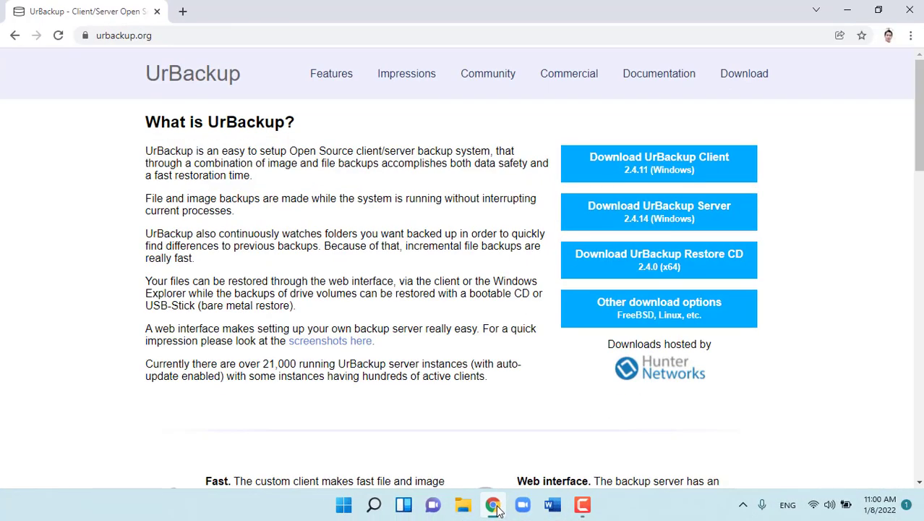
{"action": "left_click", "coordinate": [190, 35]}
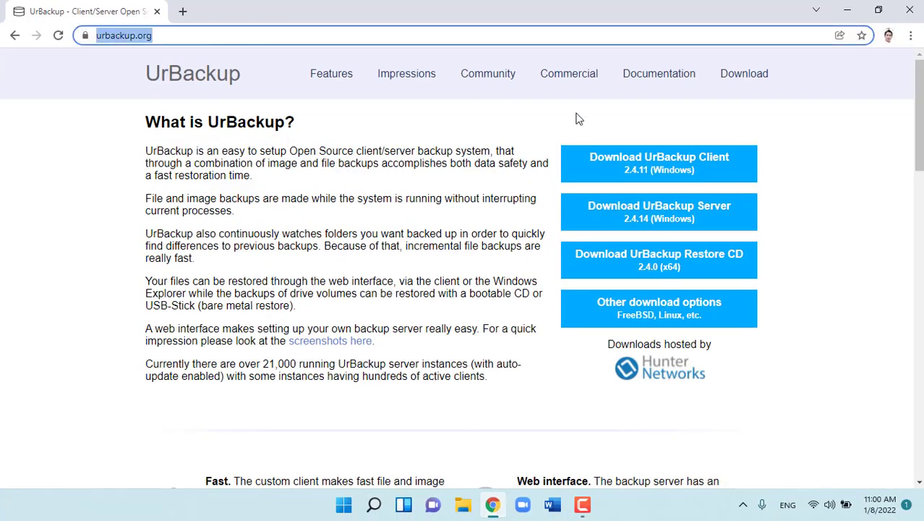
{"action": "left_click", "coordinate": [691, 167]}
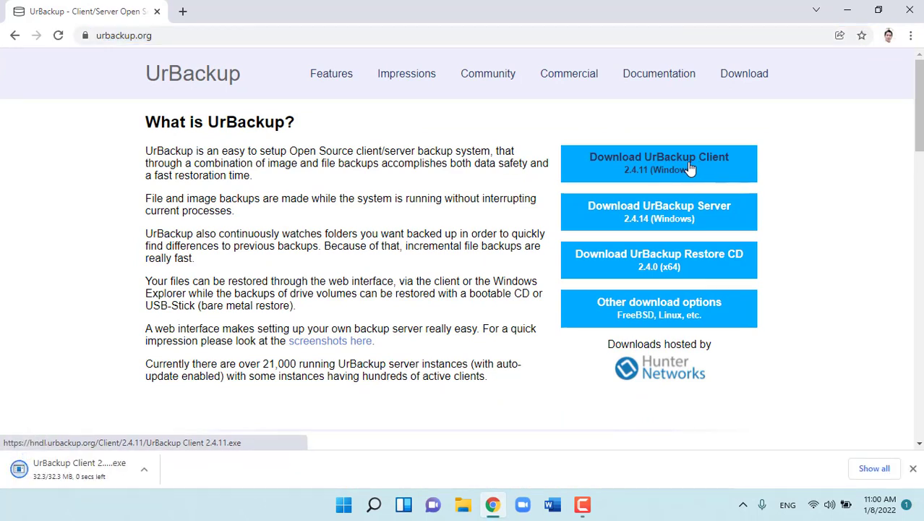
{"action": "left_click", "coordinate": [77, 469]}
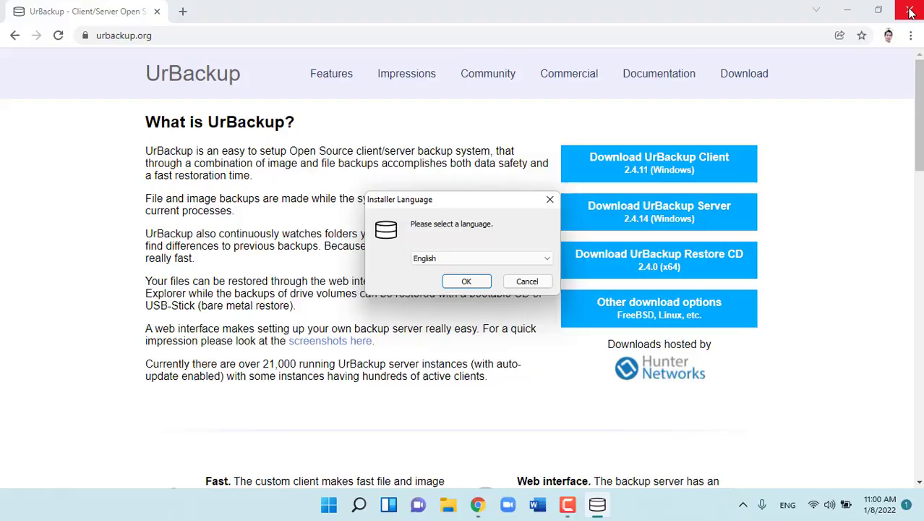
- Minimize Chrome and complete the UrBackup Client 2.4.11 installation
{"action": "left_click", "coordinate": [847, 10]}
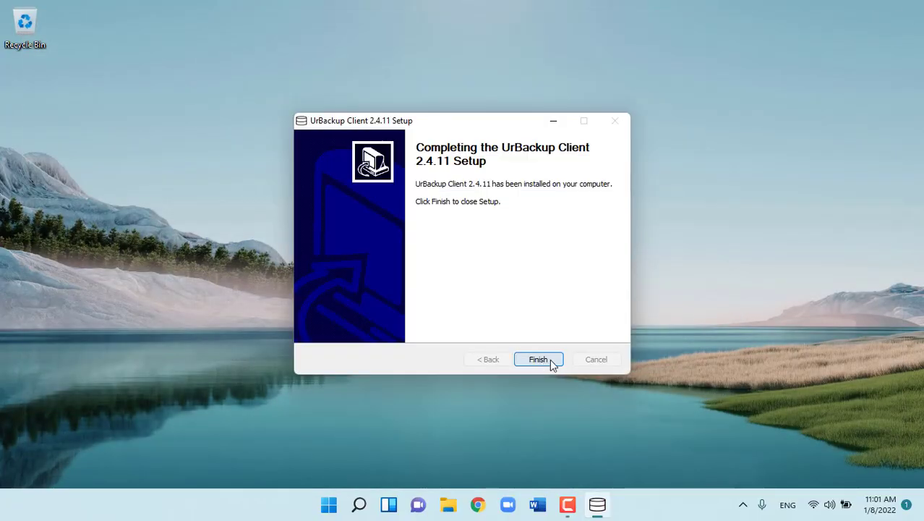
{"action": "left_click", "coordinate": [550, 359]}
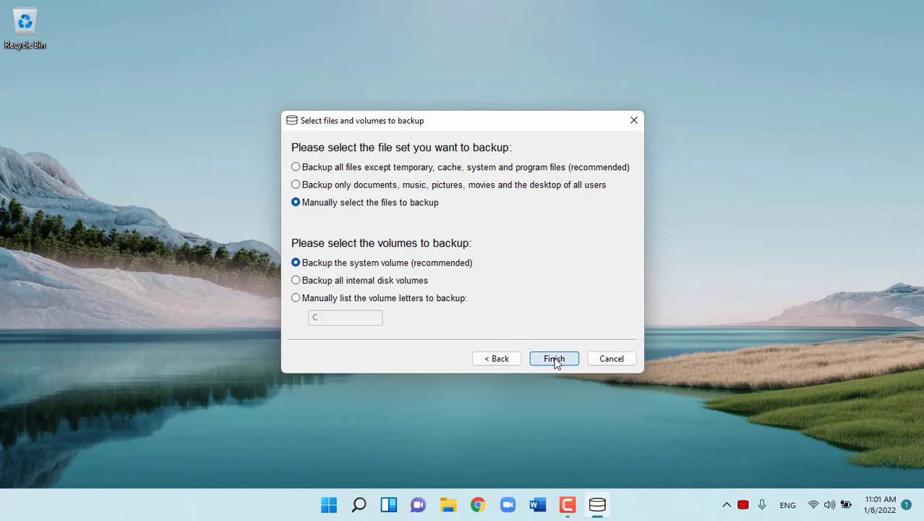
- Confirm manual file selection plus system volume, then add C:\DATA as backup path 'DATA' and save
{"action": "left_click", "coordinate": [554, 360]}
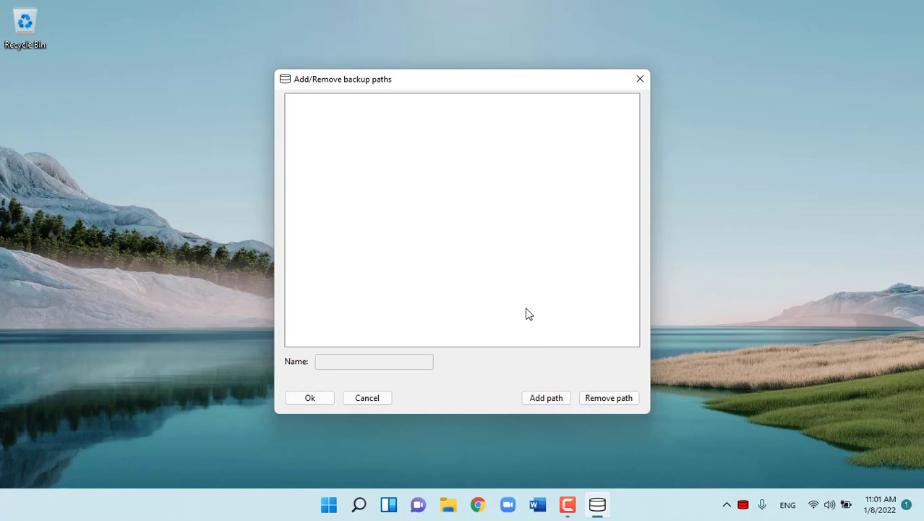
{"action": "left_click", "coordinate": [543, 400]}
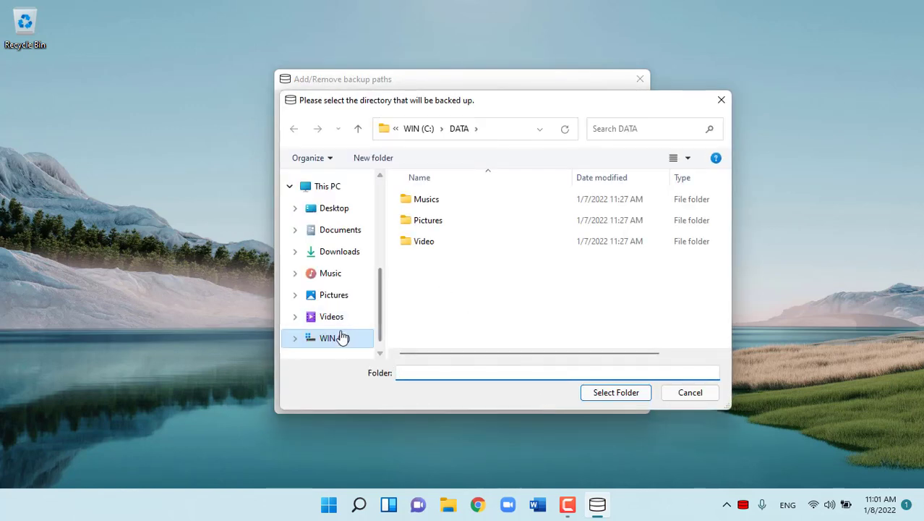
{"action": "left_click", "coordinate": [336, 338]}
{"action": "left_click", "coordinate": [416, 222]}
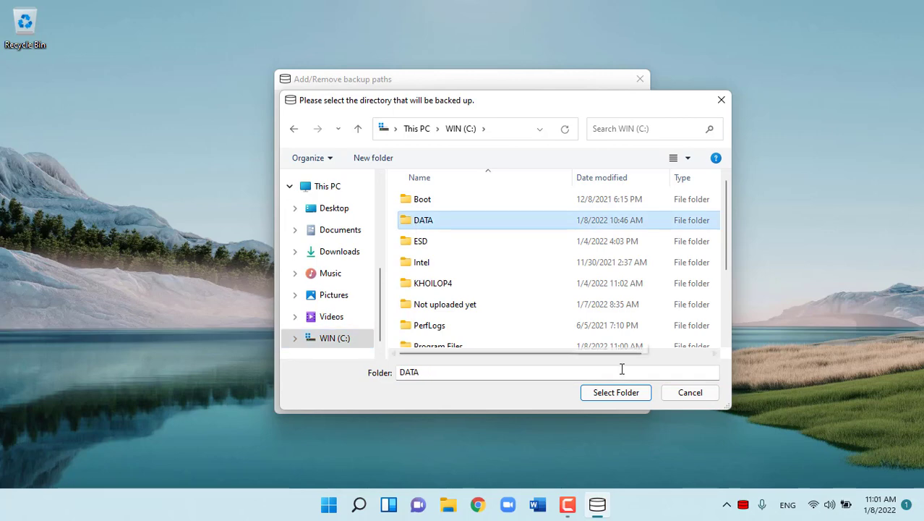
{"action": "left_click", "coordinate": [624, 394]}
{"action": "left_click", "coordinate": [305, 101]}
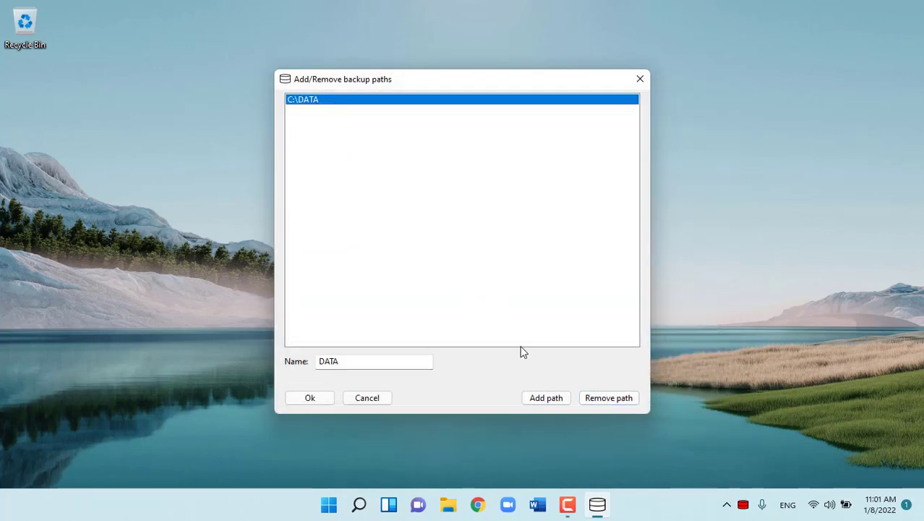
{"action": "left_click", "coordinate": [320, 402]}
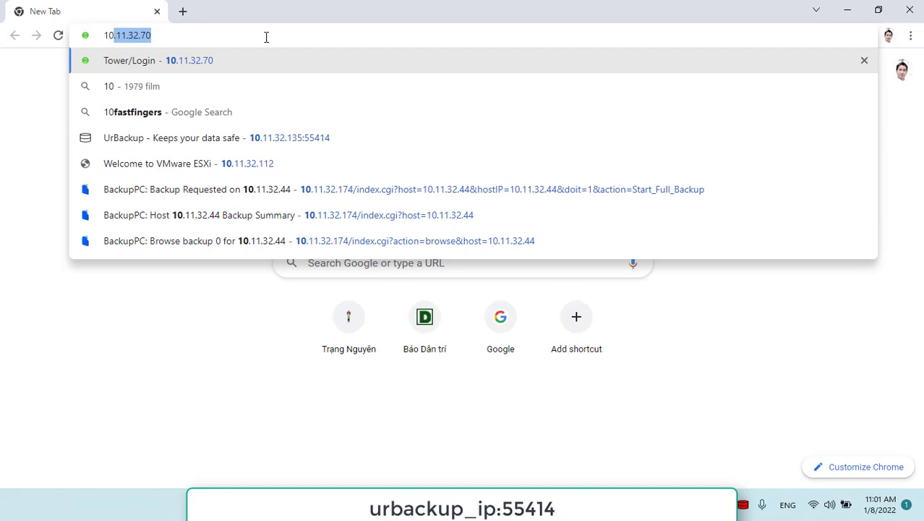
- Log in to the UrBackup web interface with the password, then open the client's Status window to watch the C: image backup
{"action": "left_click", "coordinate": [266, 137]}
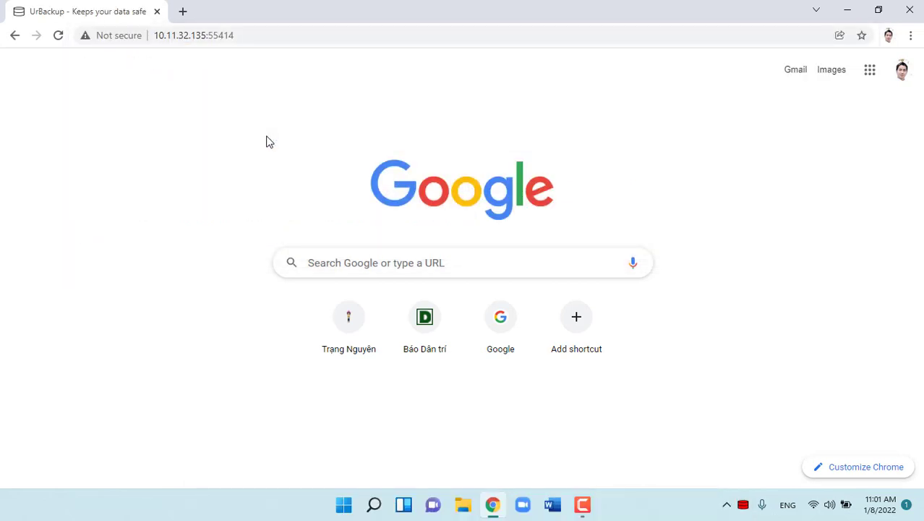
{"action": "key", "text": "ctrl+v"}
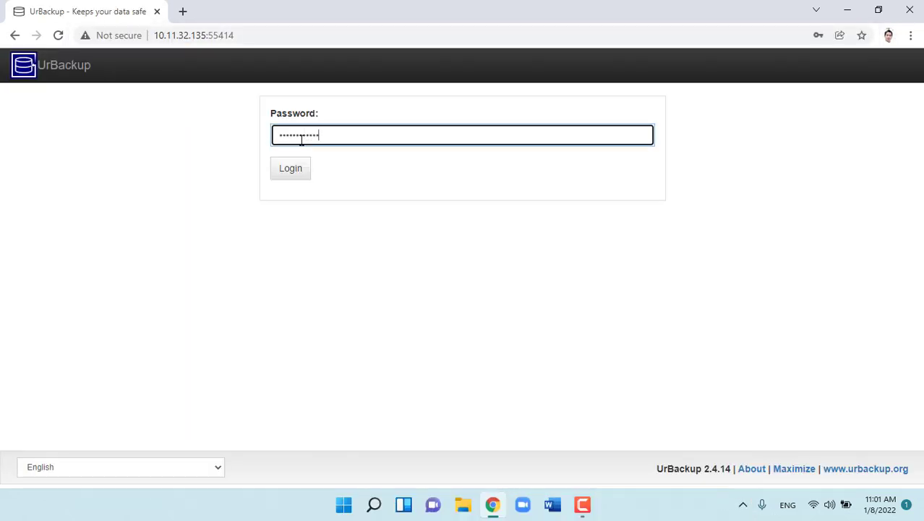
{"action": "left_click", "coordinate": [299, 165]}
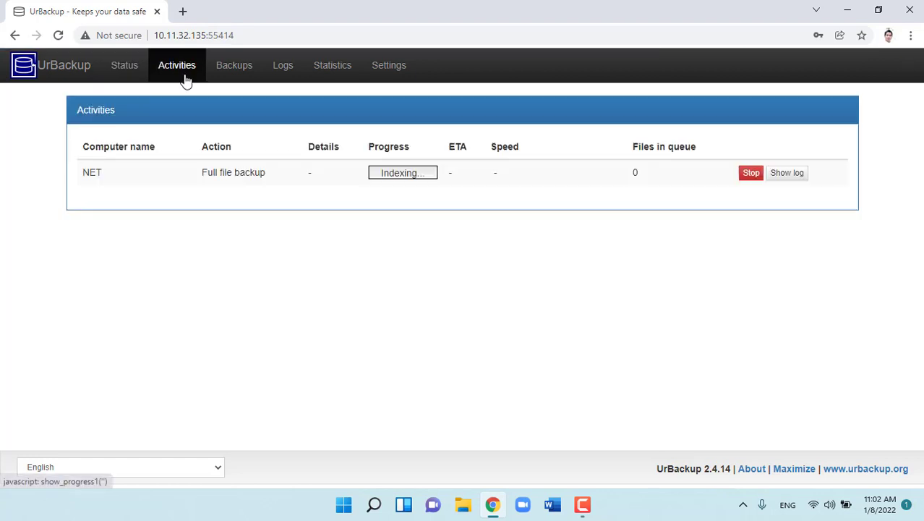
{"action": "left_click", "coordinate": [743, 504]}
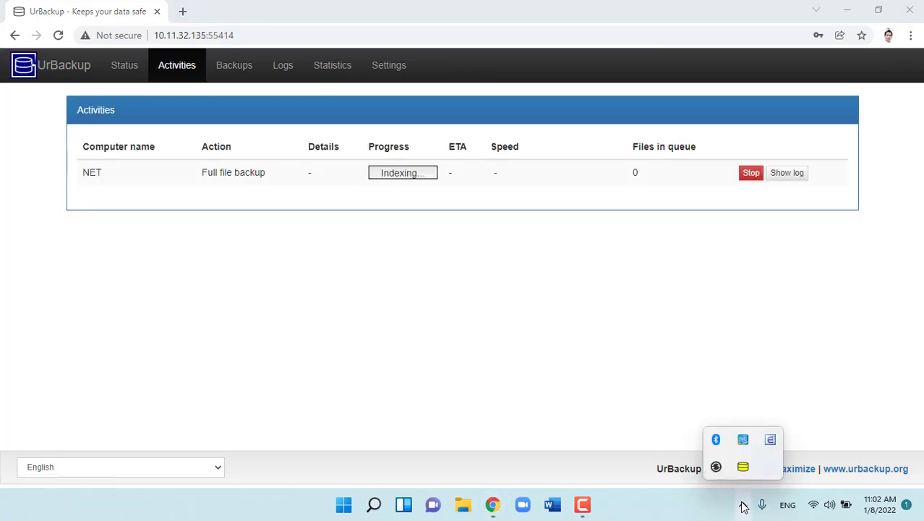
{"action": "left_click", "coordinate": [743, 467]}
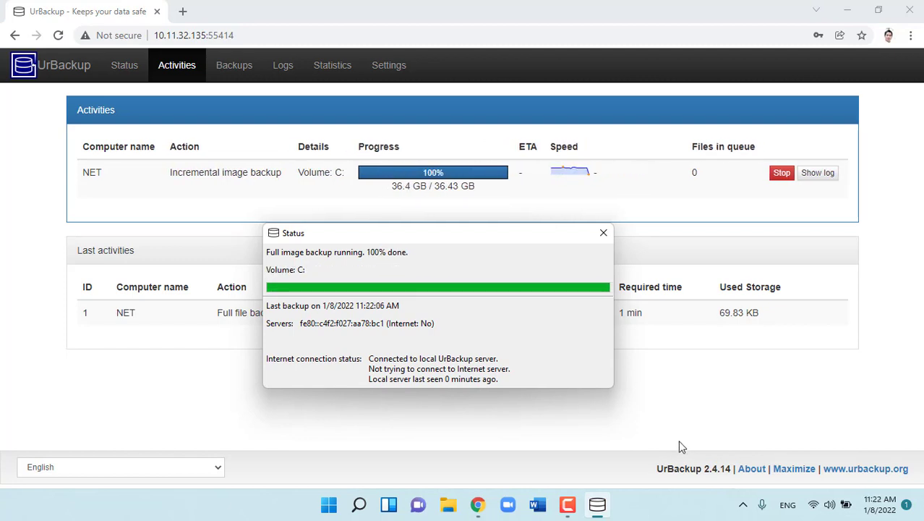
- Close the Status window, browse client NET's 01/08/22 11:02 file backup, then minimize Chrome
{"action": "left_click", "coordinate": [606, 238]}
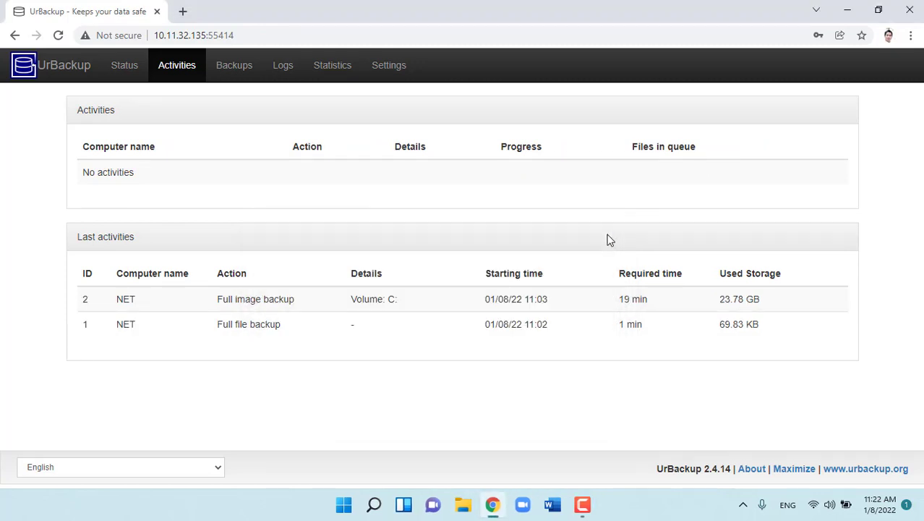
{"action": "left_click", "coordinate": [139, 72]}
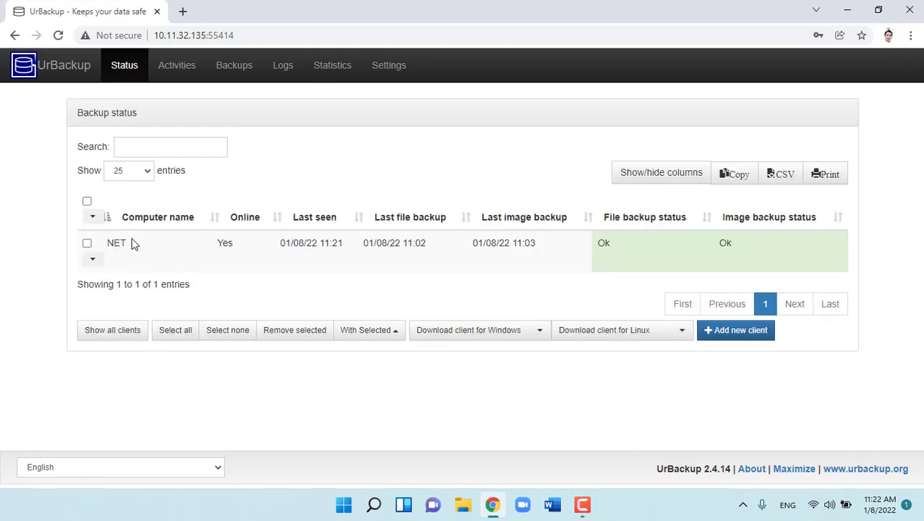
{"action": "left_click", "coordinate": [227, 76]}
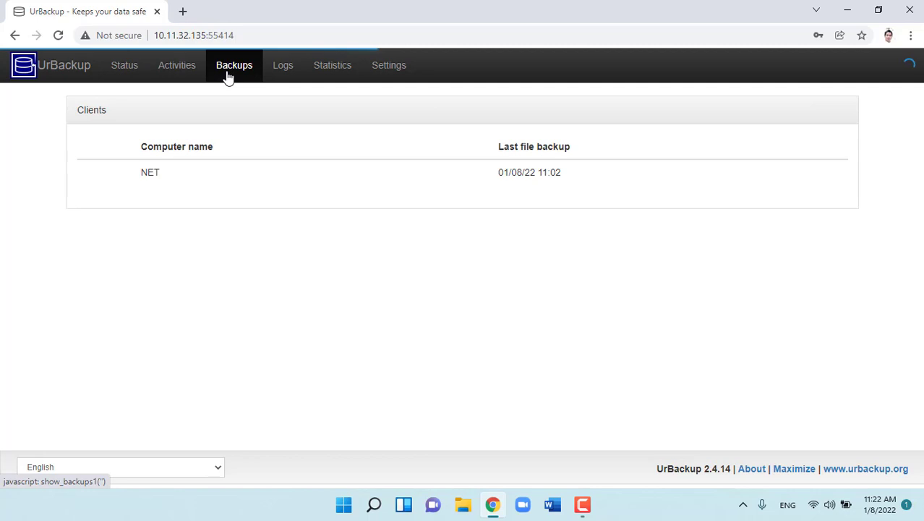
{"action": "left_click", "coordinate": [154, 176]}
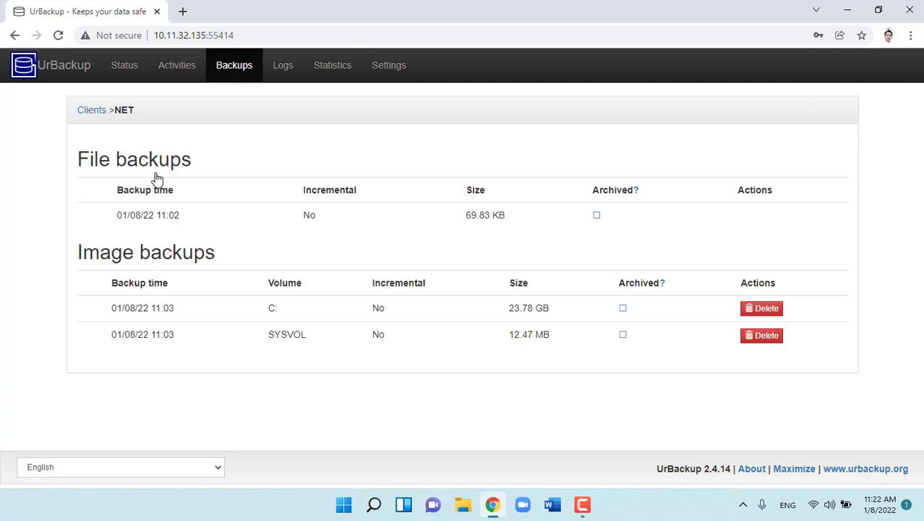
{"action": "left_click", "coordinate": [169, 219]}
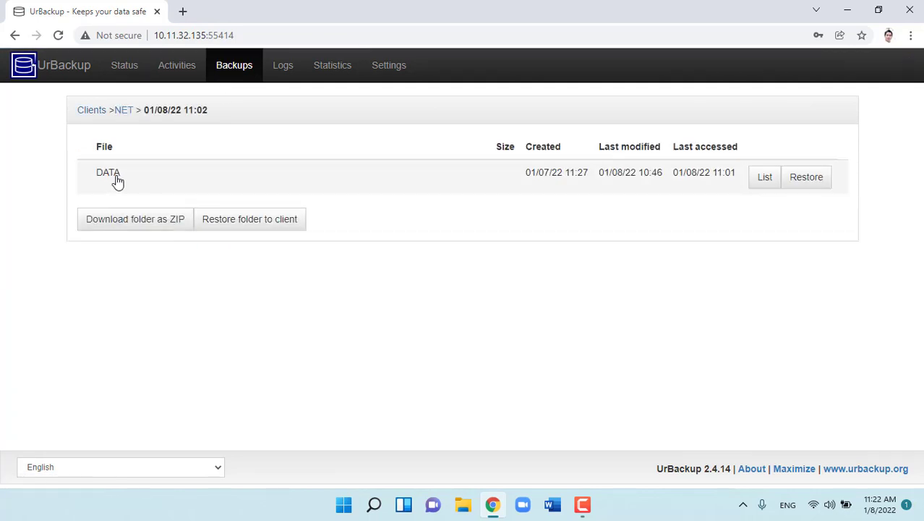
{"action": "left_click", "coordinate": [848, 11]}
- In File Explorer, delete the DATA folder from drive WIN (C:)
{"action": "key", "text": "super+e"}
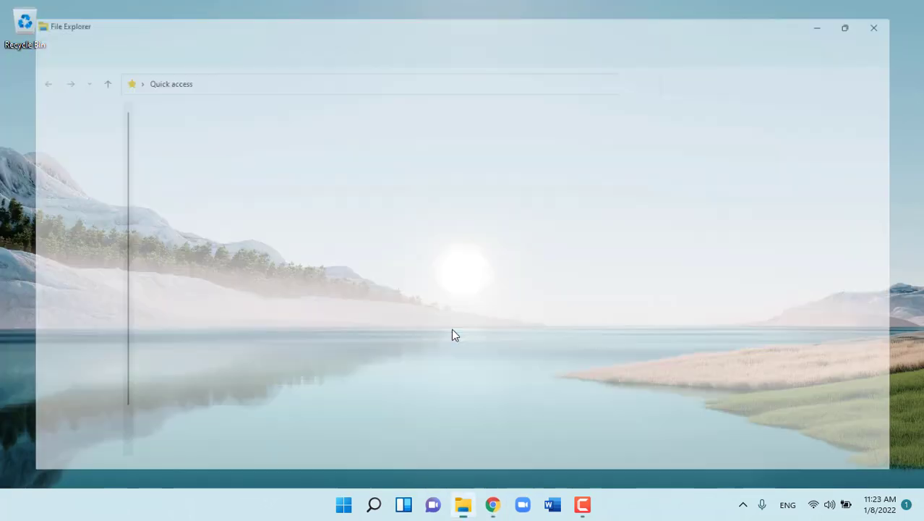
{"action": "left_click", "coordinate": [57, 340]}
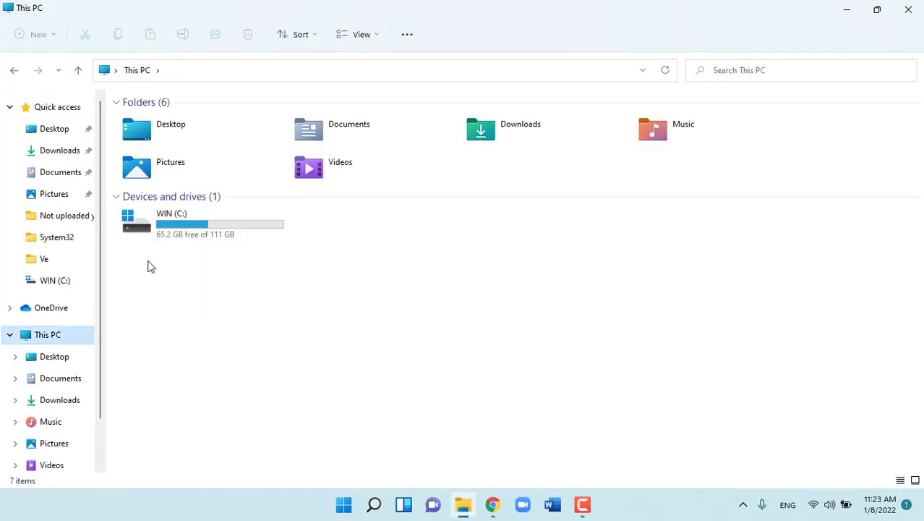
{"action": "double_click", "coordinate": [182, 235]}
{"action": "left_click", "coordinate": [152, 149]}
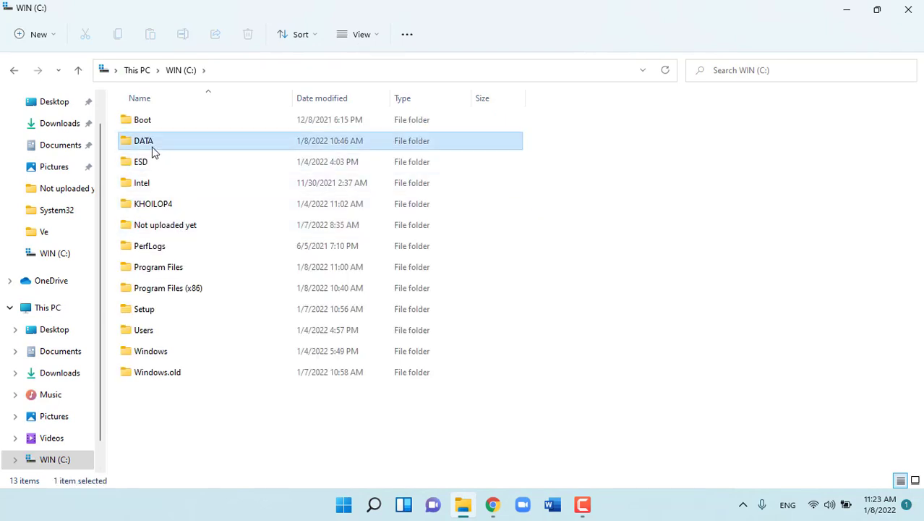
{"action": "right_click", "coordinate": [152, 143]}
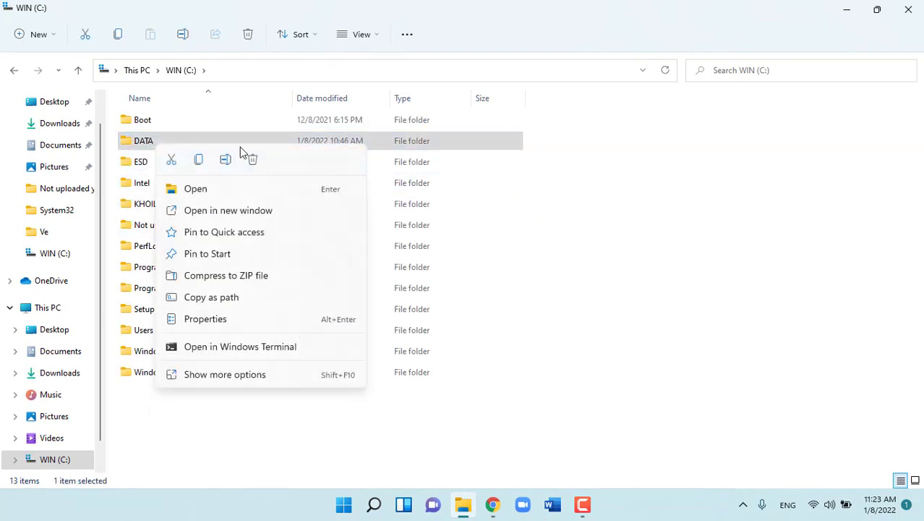
{"action": "left_click", "coordinate": [252, 162]}
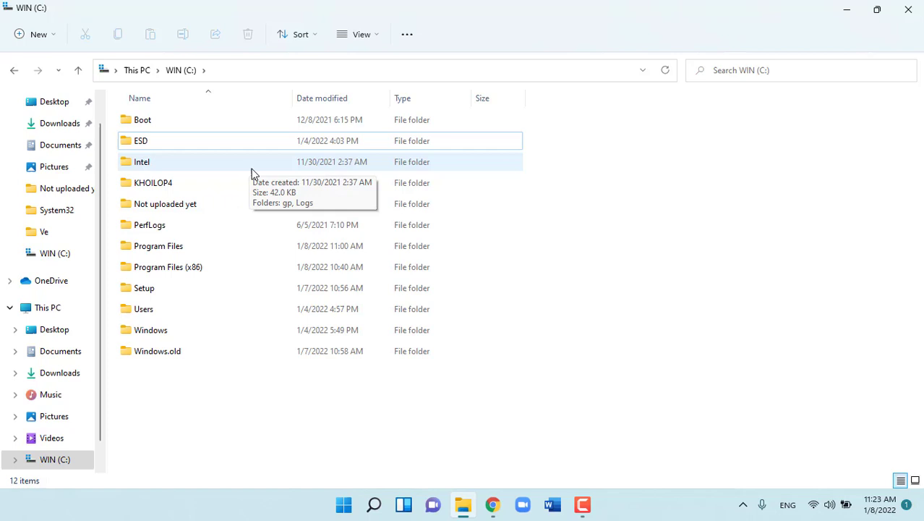
- Empty the Recycle Bin to remove DATA permanently and return to the UrBackup browser window
{"action": "left_click", "coordinate": [846, 9]}
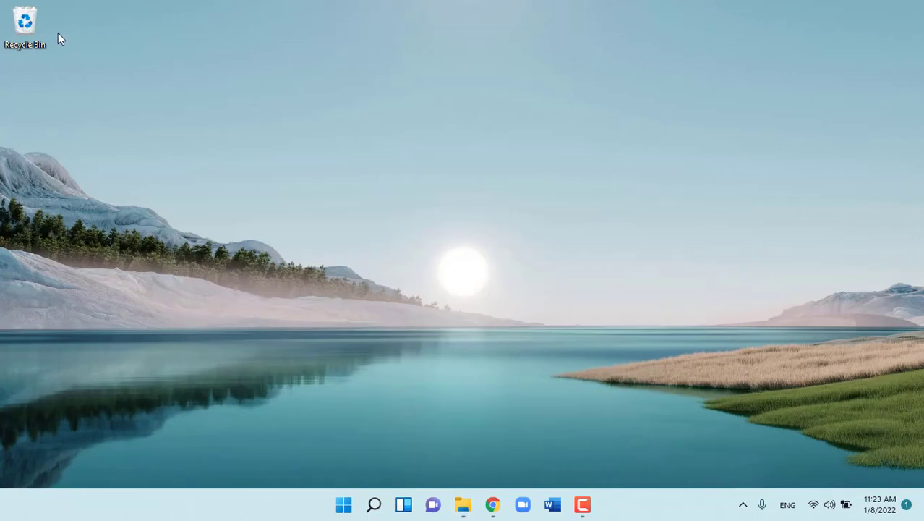
{"action": "right_click", "coordinate": [26, 26]}
{"action": "left_click", "coordinate": [70, 56]}
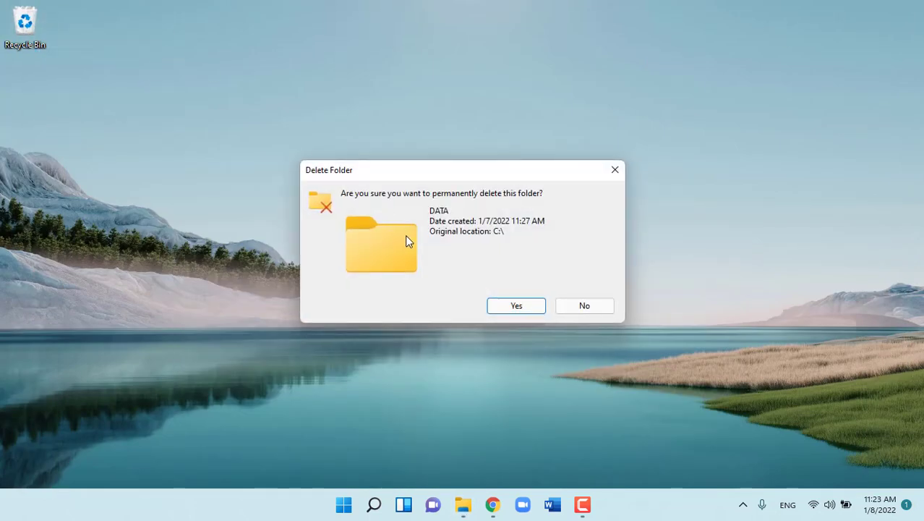
{"action": "left_click", "coordinate": [515, 308]}
{"action": "left_click", "coordinate": [493, 504]}
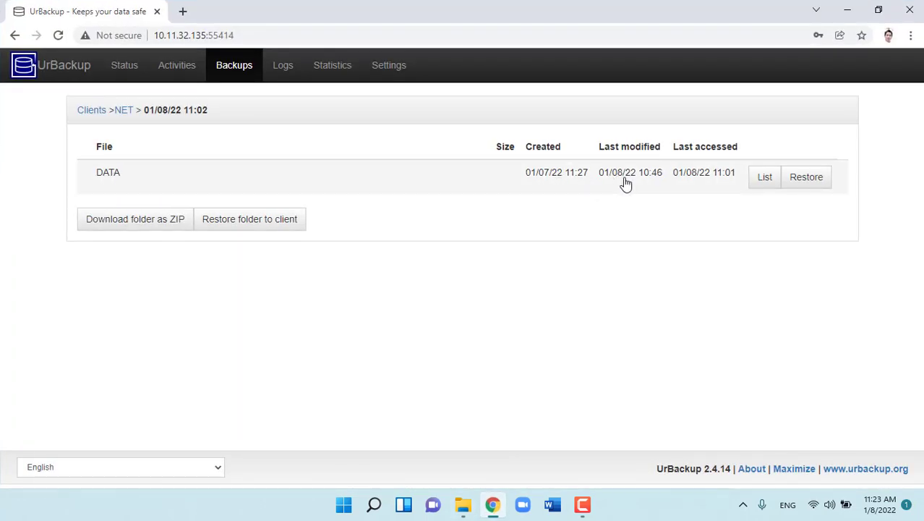
- Restore the DATA folder from the 01/08/22 11:02 backup, overwriting existing files
{"action": "left_click", "coordinate": [800, 182]}
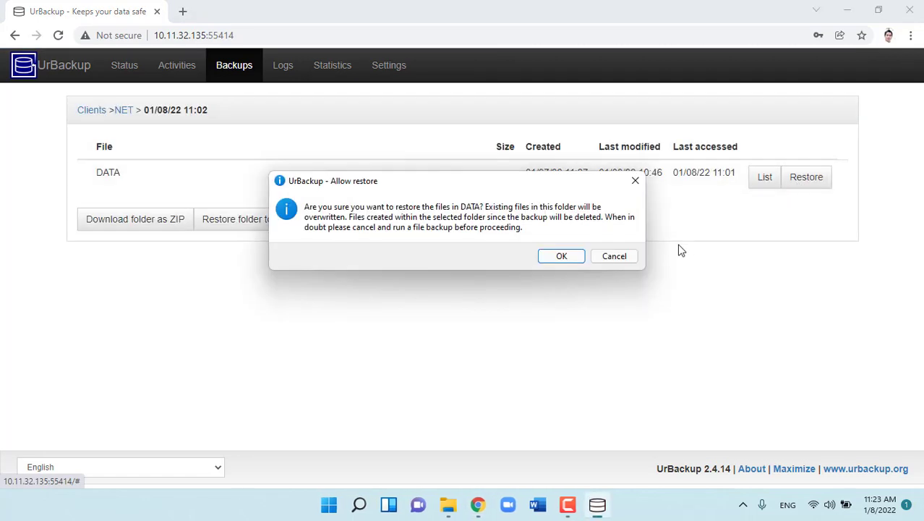
{"action": "left_click", "coordinate": [561, 258]}
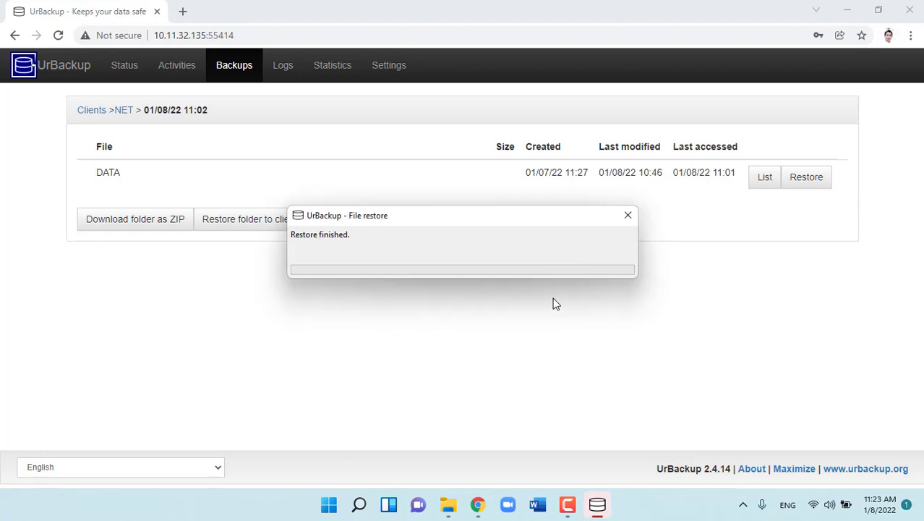
{"action": "left_click", "coordinate": [629, 217]}
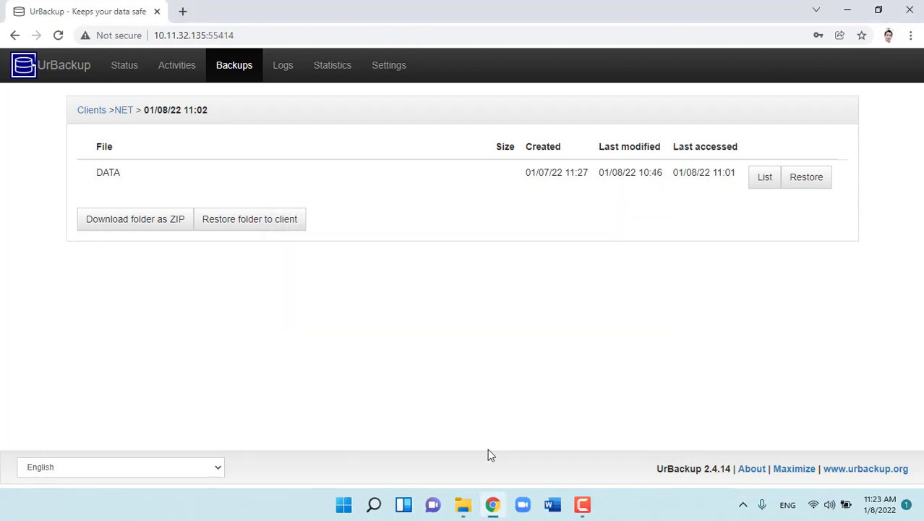
- Verify DATA is back on C:, close File Explorer, and show UrBackup's Status overview
{"action": "left_click", "coordinate": [463, 504]}
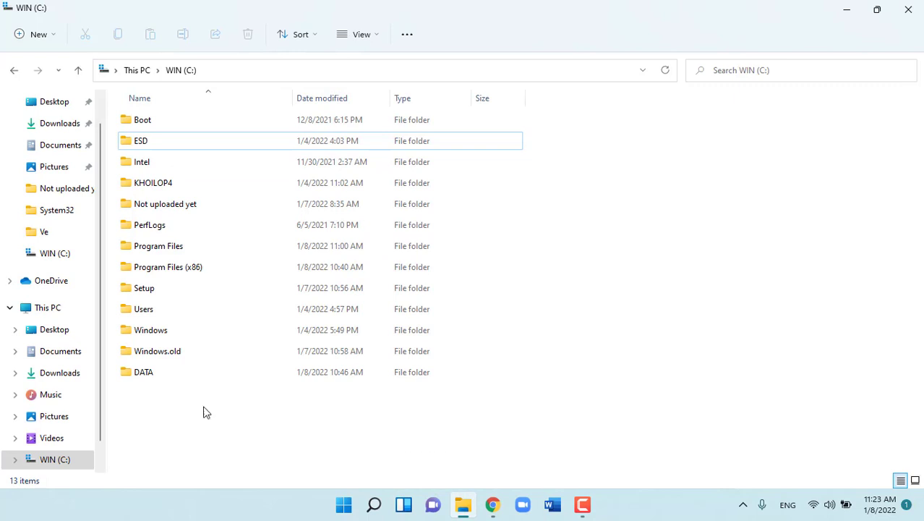
{"action": "left_click", "coordinate": [139, 376]}
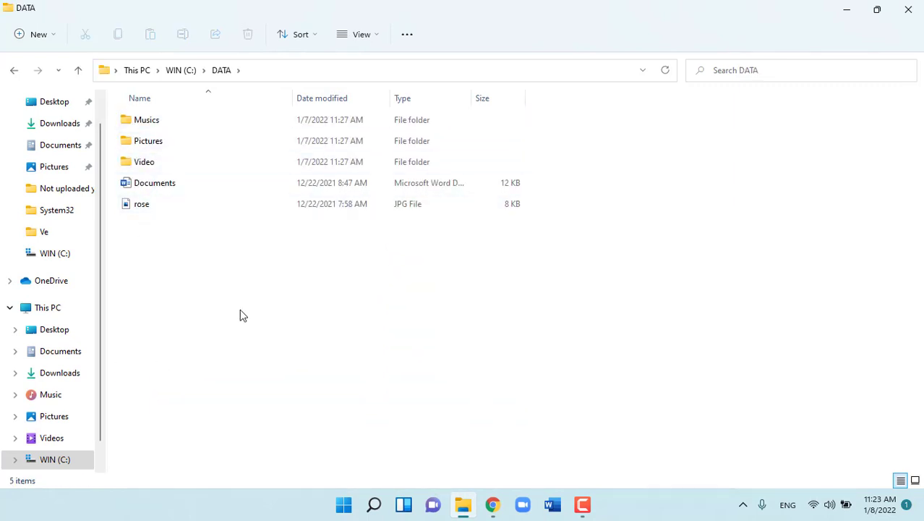
{"action": "left_click", "coordinate": [909, 9]}
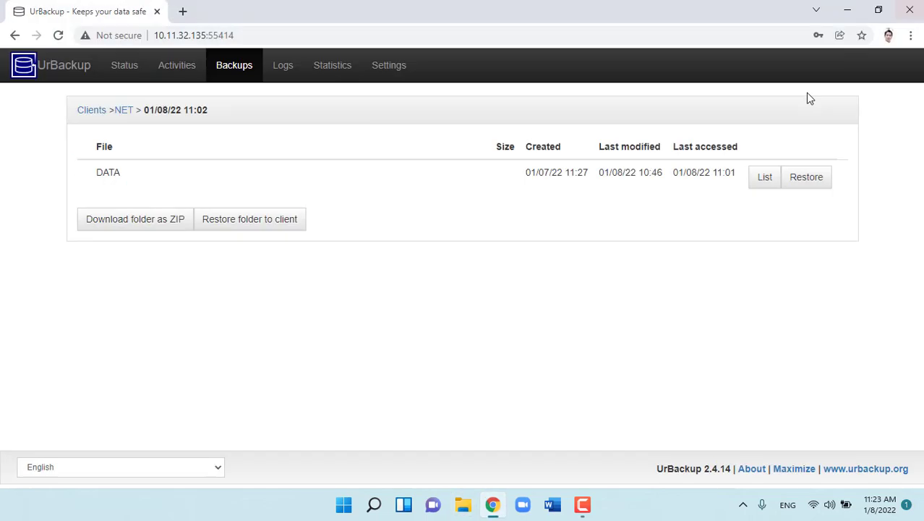
{"action": "left_click", "coordinate": [137, 66]}
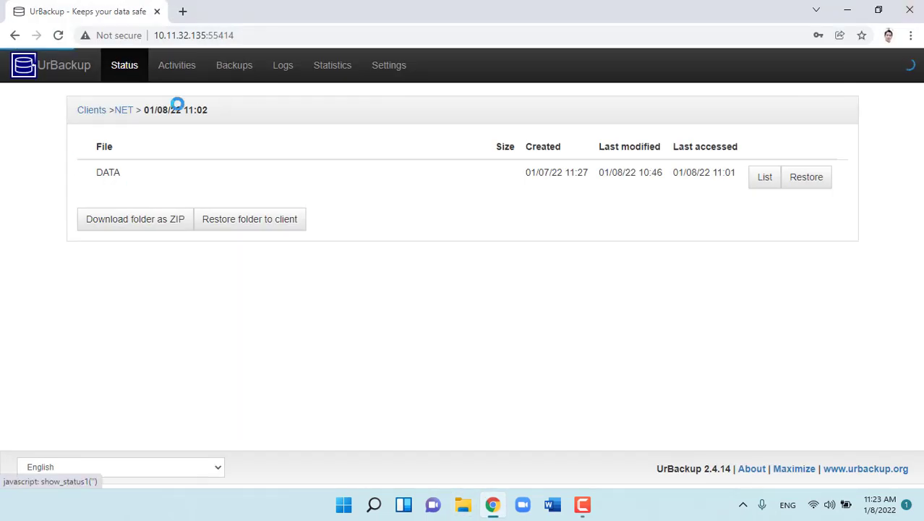